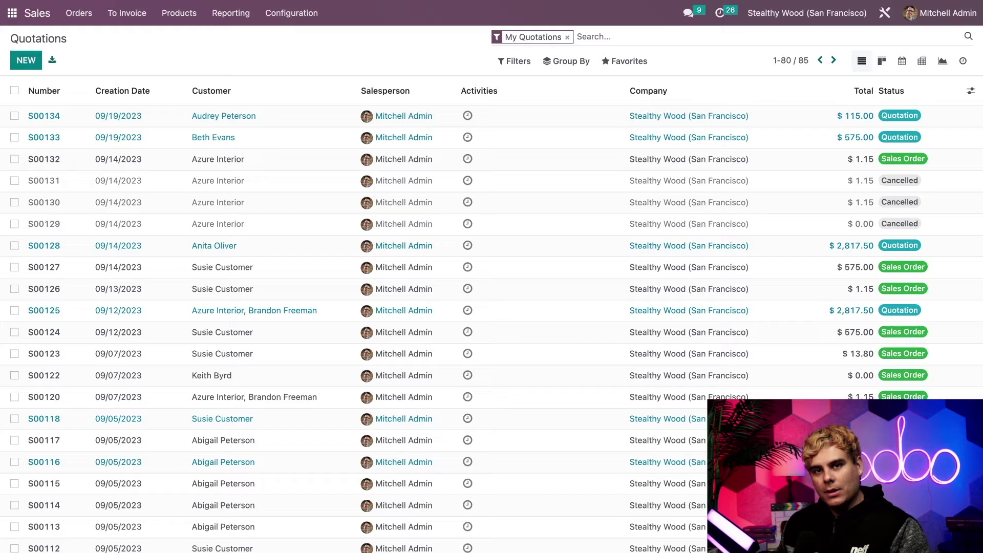
# Step: Go to Sales Settings and scroll to the Shipping section with Delivery Methods enabled
pyautogui.click(270, 15)
pyautogui.click(285, 38)
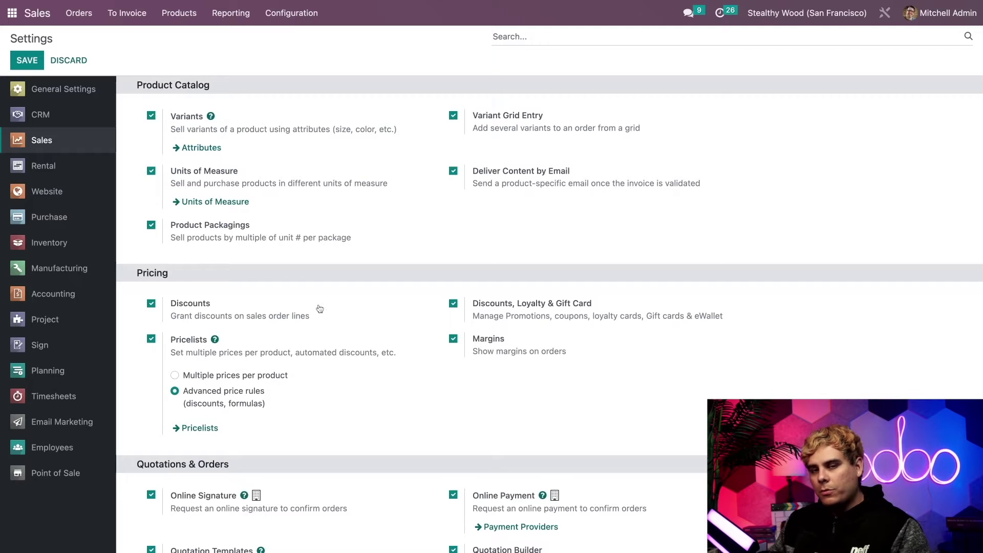
pyautogui.scroll(-8, 331, 323)
pyautogui.scroll(-5, 244, 149)
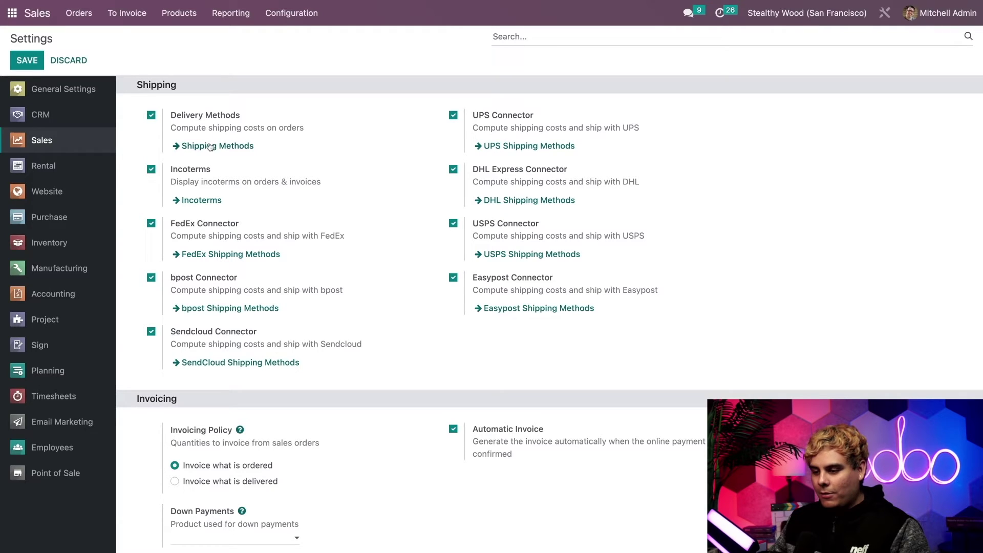
# Step: Open Shipping Methods from the Configuration menu to list the 18 existing methods
pyautogui.click(296, 15)
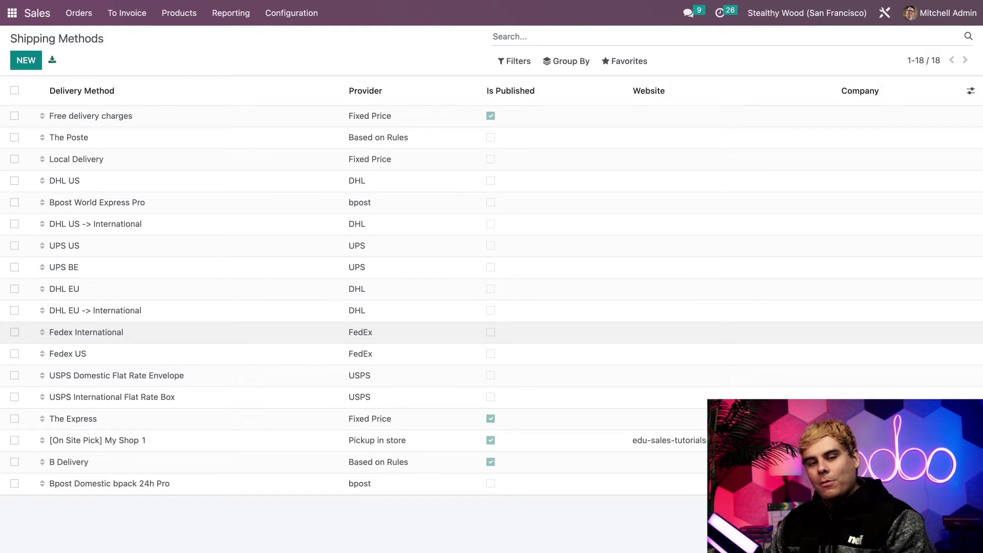
# Step: Create a new shipping method named 'Fixed Price Delivery' and check its Website choices
pyautogui.click(19, 64)
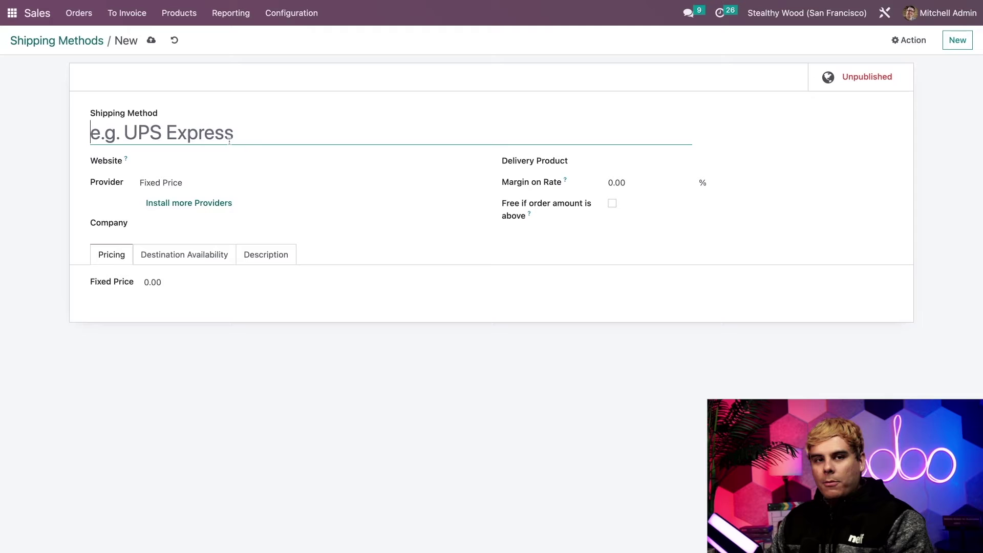
pyautogui.write('Fixed Price Delivery')
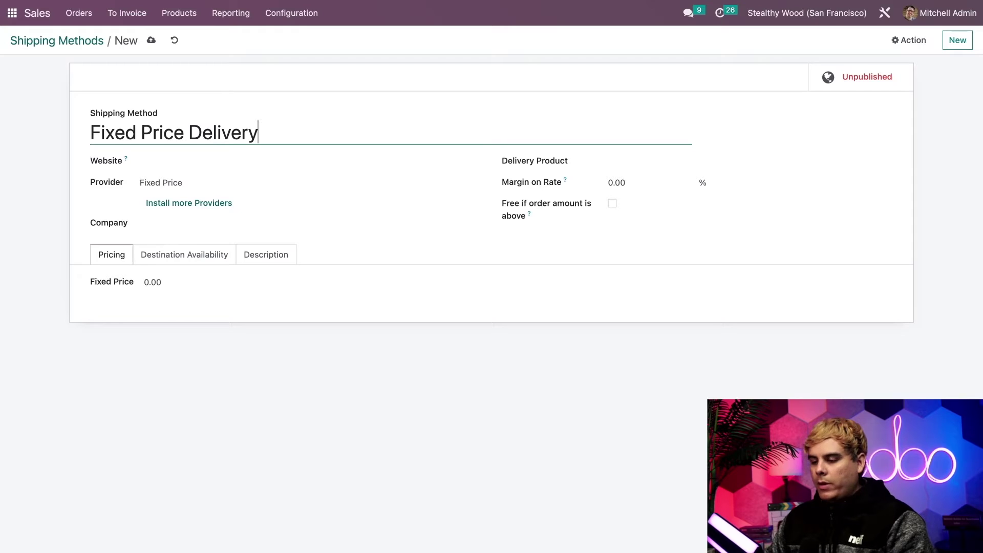
pyautogui.click(362, 164)
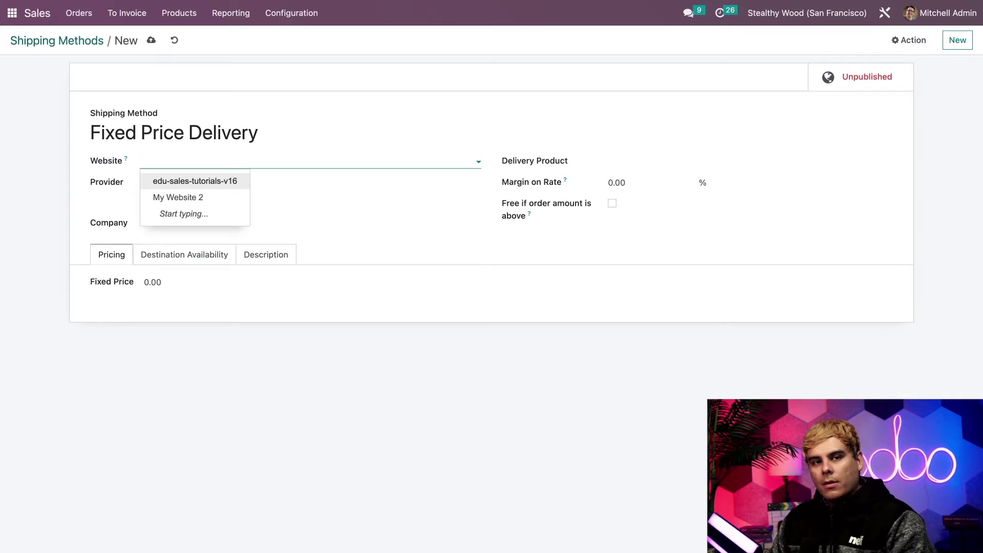
pyautogui.click(85, 175)
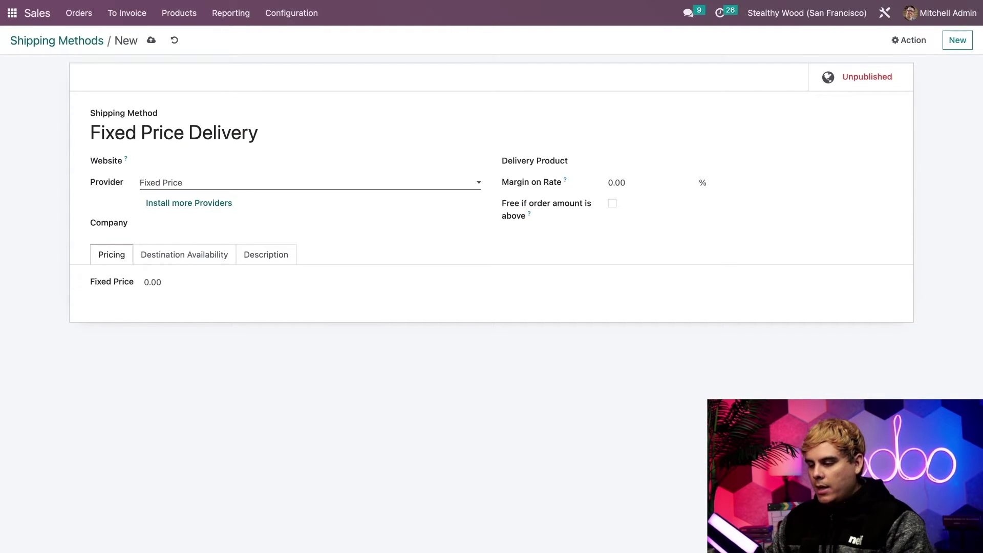
pyautogui.click(250, 186)
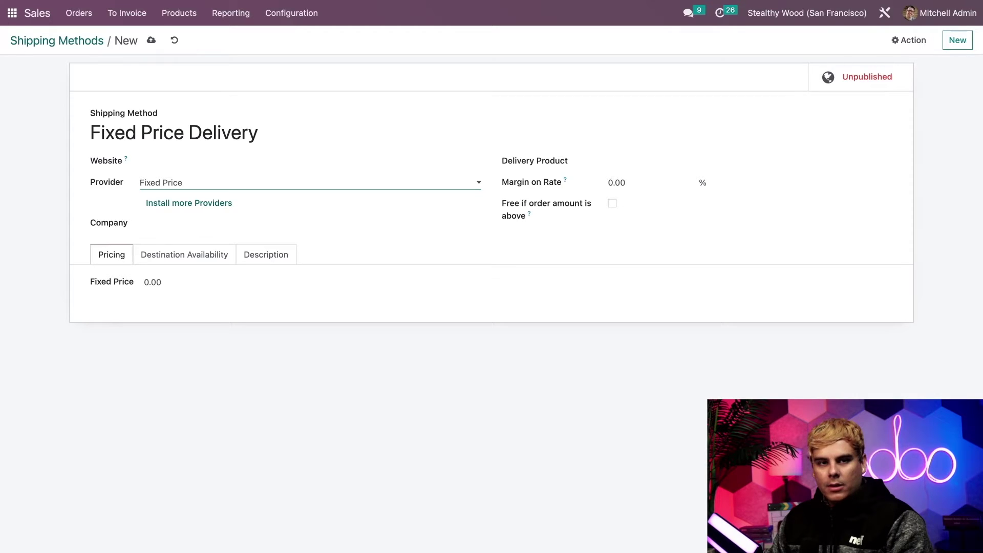
pyautogui.click(211, 250)
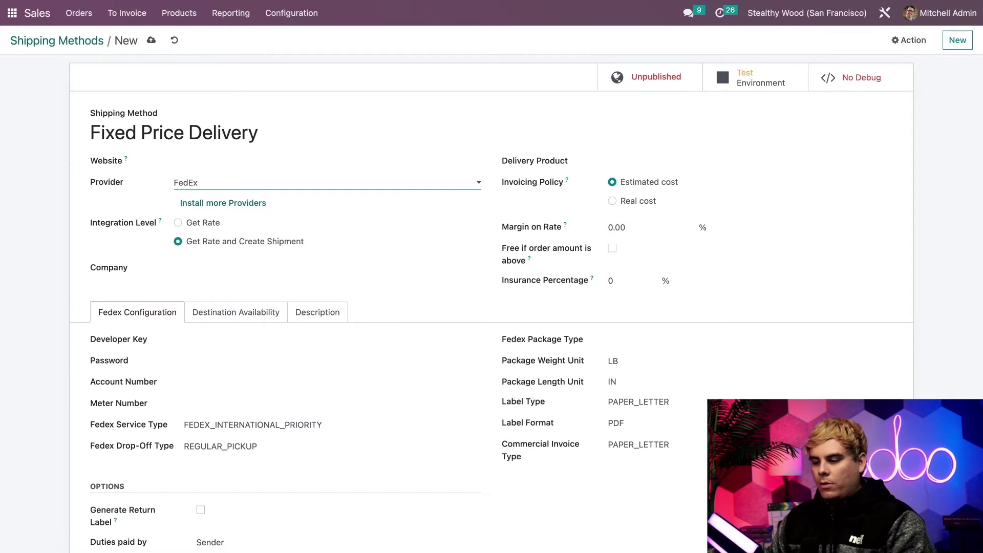
pyautogui.click(237, 240)
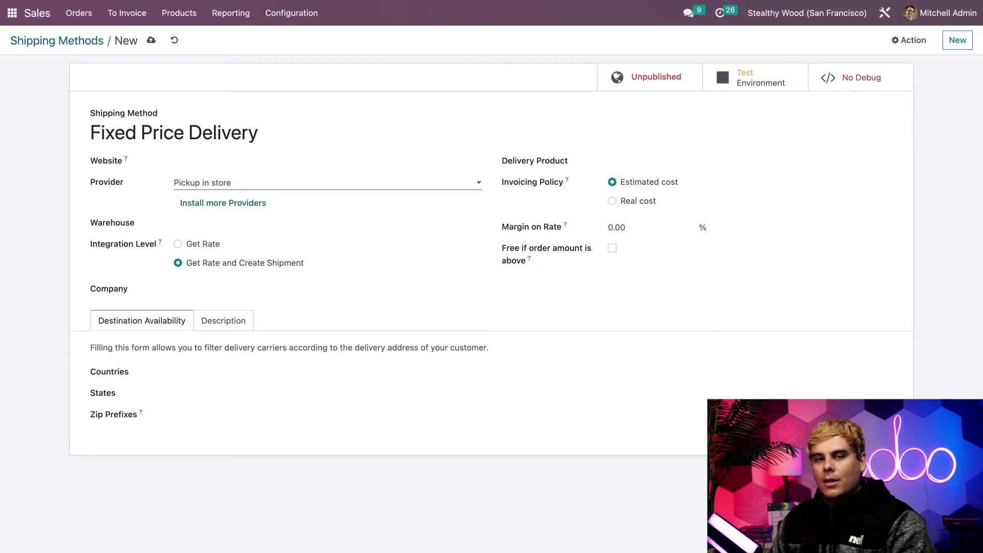
pyautogui.click(251, 191)
pyautogui.click(282, 160)
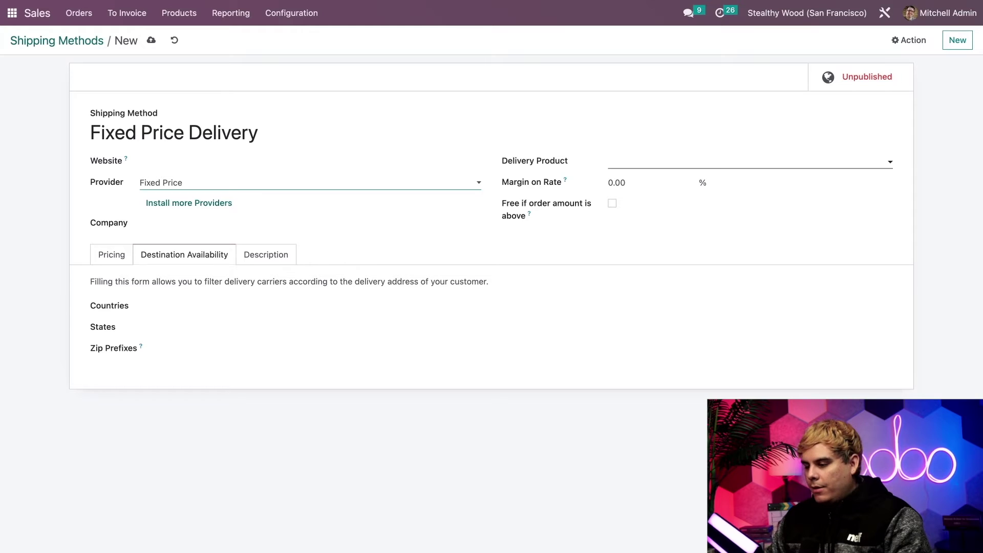
# Step: Create a new product named 'delivery' and set it as the Delivery Product
pyautogui.click(747, 162)
pyautogui.write('delivery')
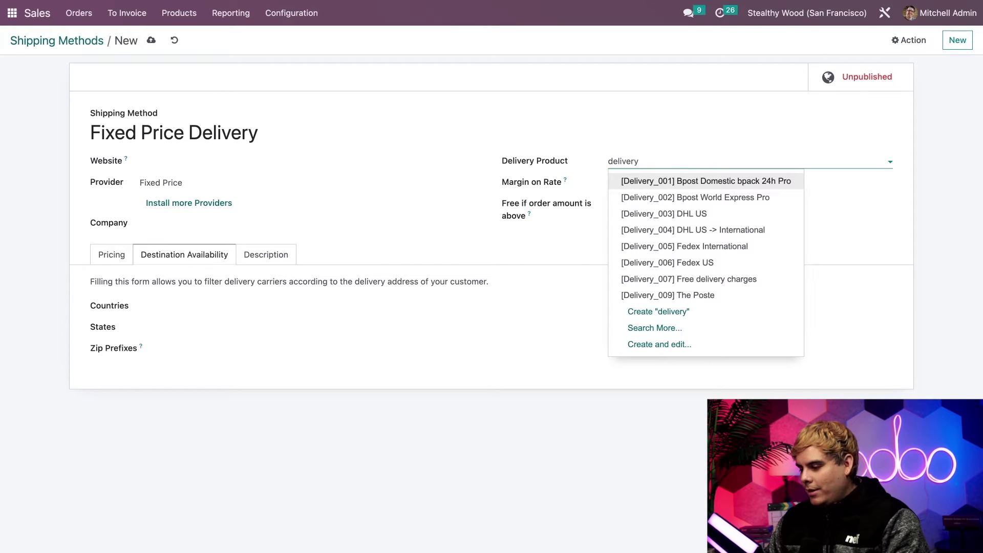
pyautogui.click(649, 312)
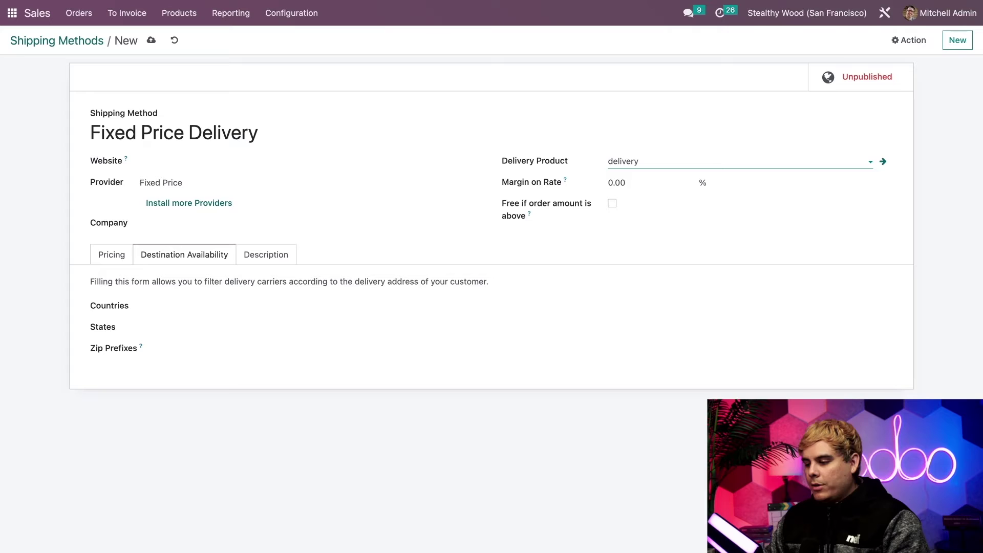
# Step: Make shipping free when the order amount is above 420
pyautogui.click(612, 203)
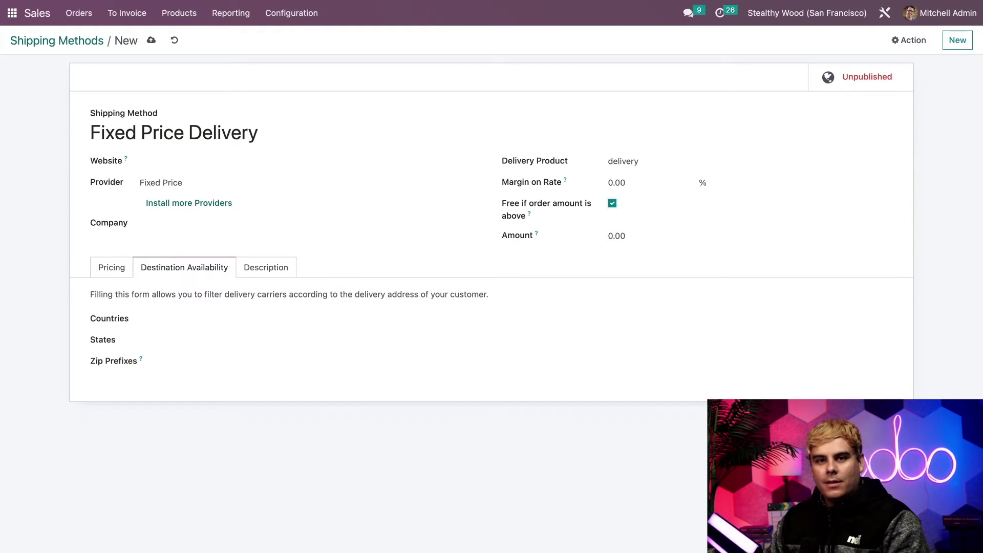
pyautogui.click(629, 238)
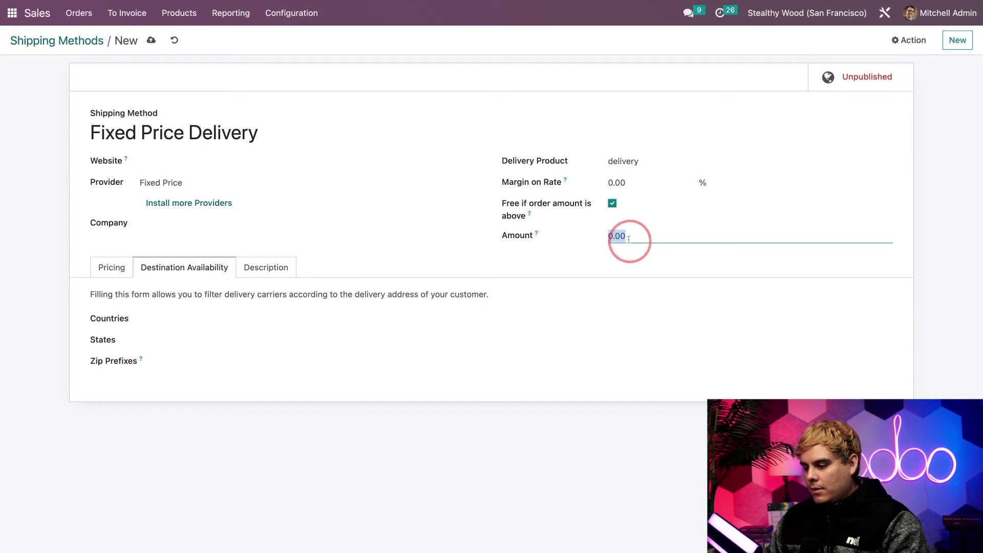
pyautogui.write('420')
pyautogui.click(582, 255)
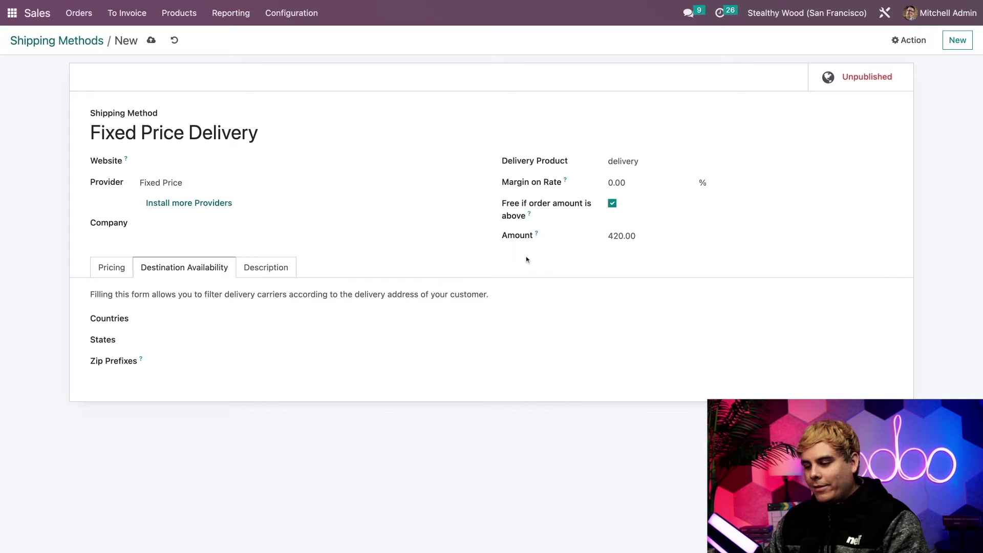
# Step: Set the method's fixed shipping price to 7.00 on the Pricing tab
pyautogui.click(115, 266)
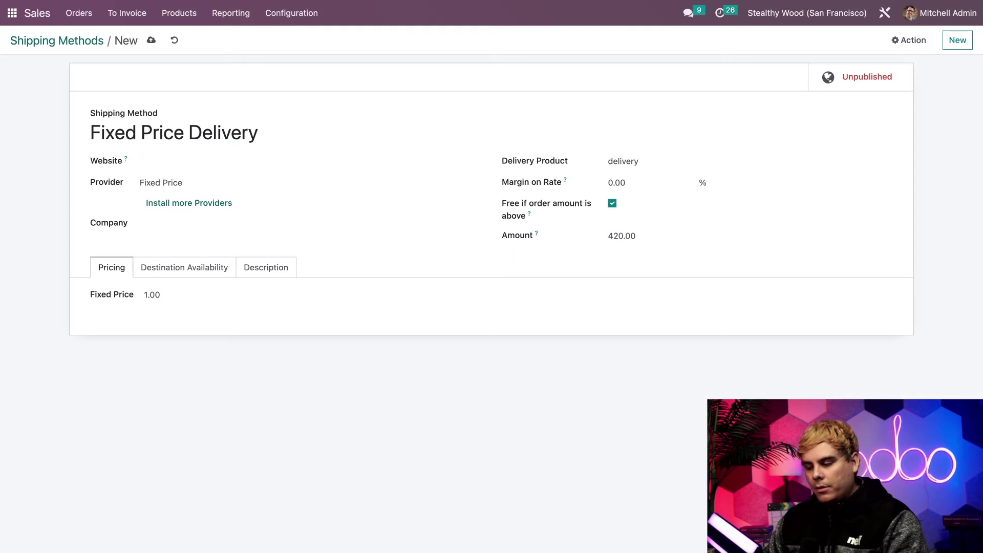
pyautogui.doubleClick(152, 294)
pyautogui.write('7')
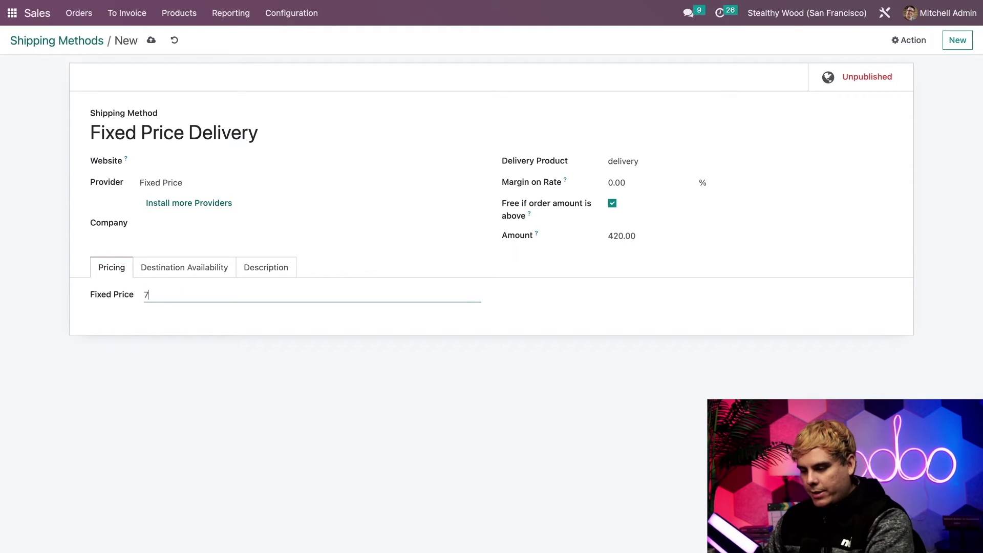
pyautogui.click(175, 320)
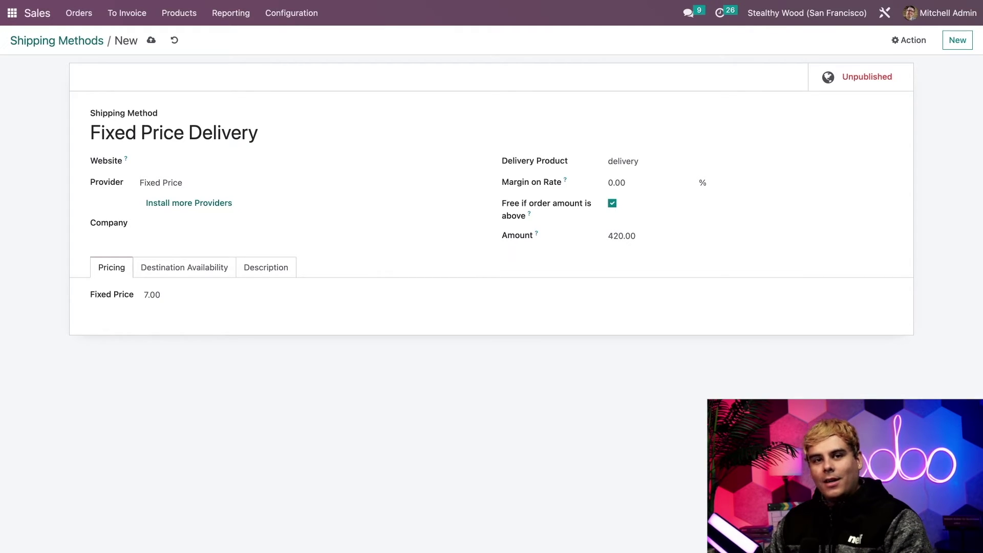
pyautogui.click(201, 275)
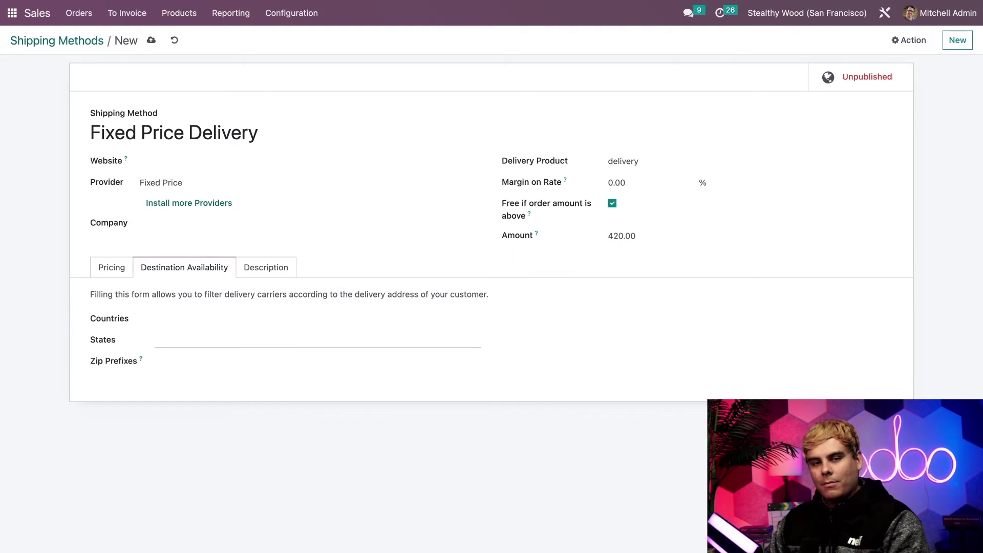
# Step: Review the Description tab, then publish Fixed Price Delivery
pyautogui.click(285, 277)
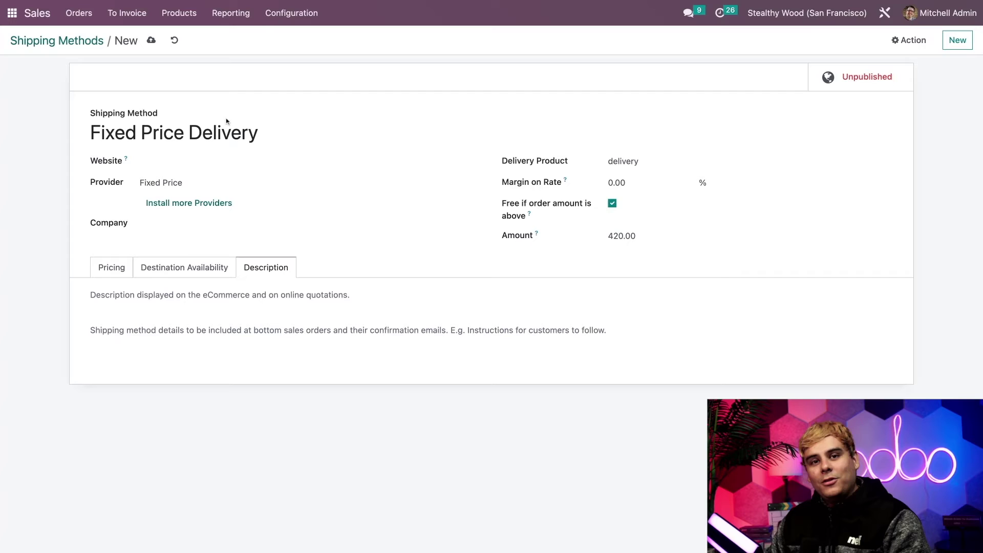
pyautogui.click(860, 82)
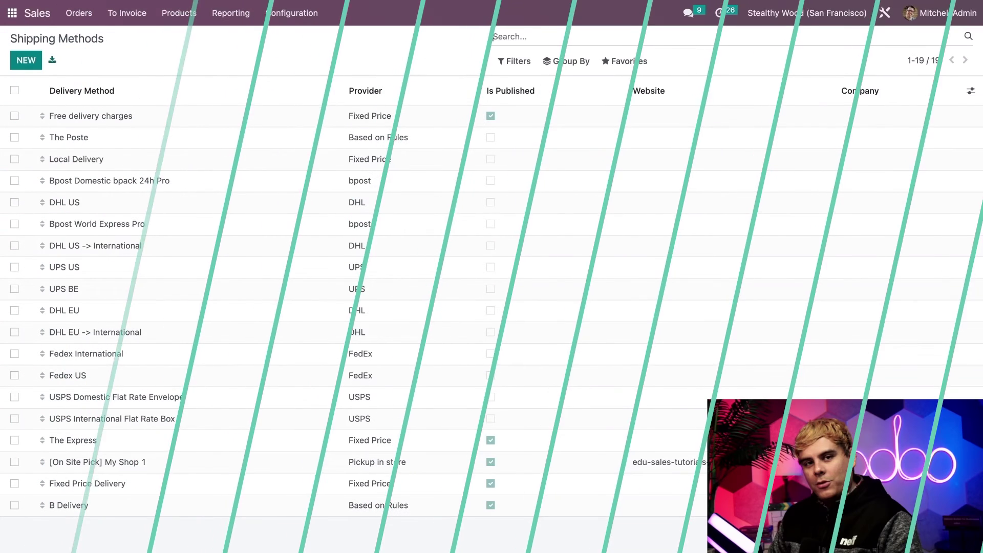
# Step: Start a new 'Rule-Based Delivery' method with Special Delivery as its delivery product
pyautogui.click(26, 60)
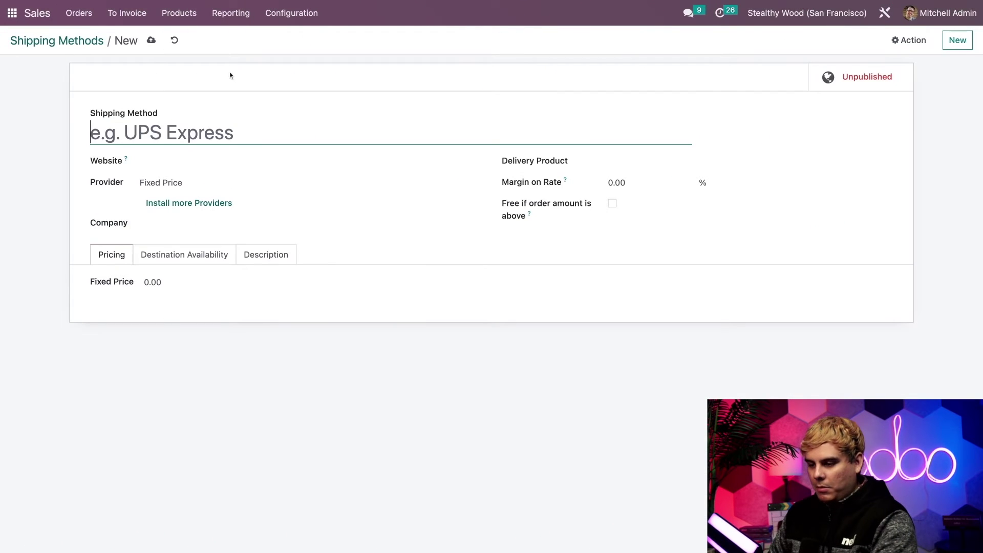
pyautogui.write('Rule-Based Delivery')
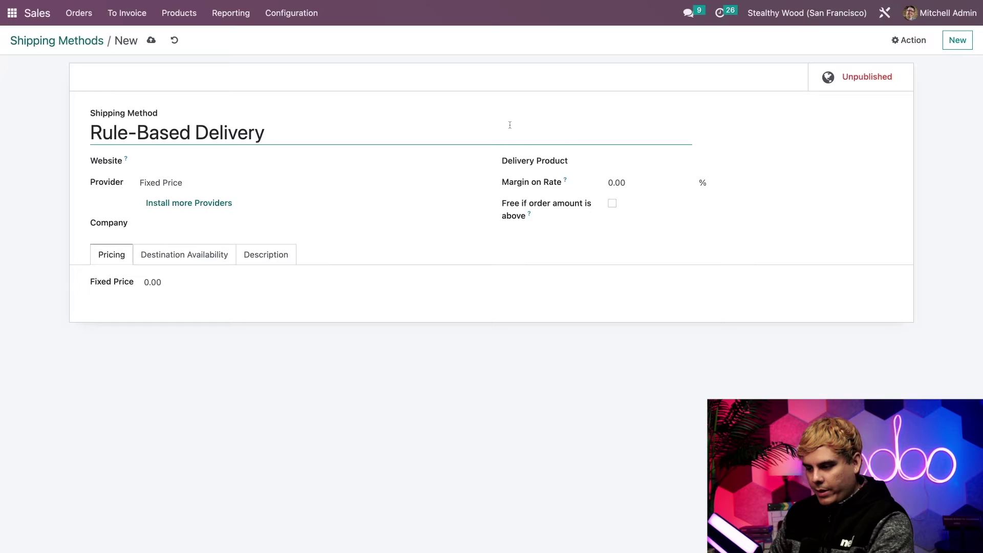
pyautogui.click(630, 161)
pyautogui.write('spei')
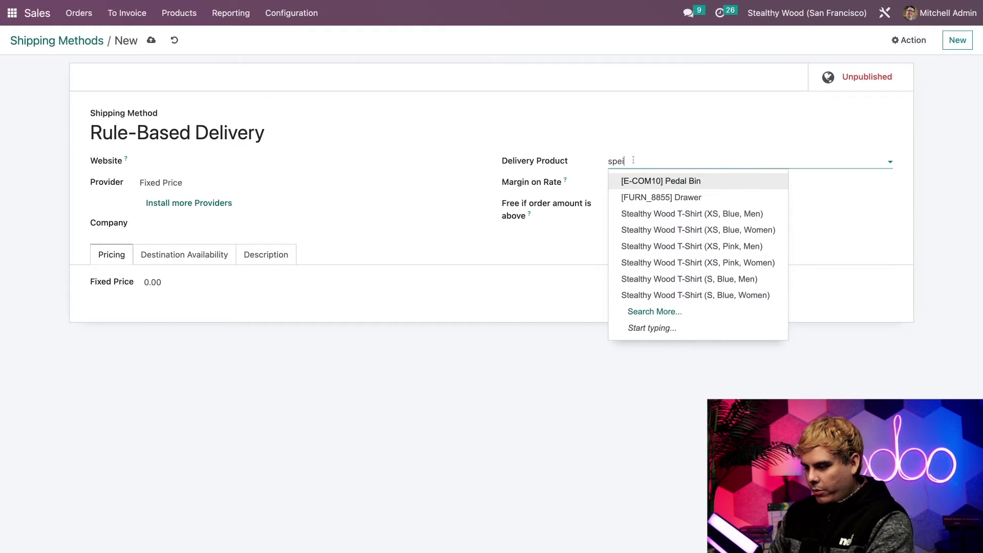
pyautogui.press('BackSpace')
pyautogui.write('cial')
pyautogui.click(636, 179)
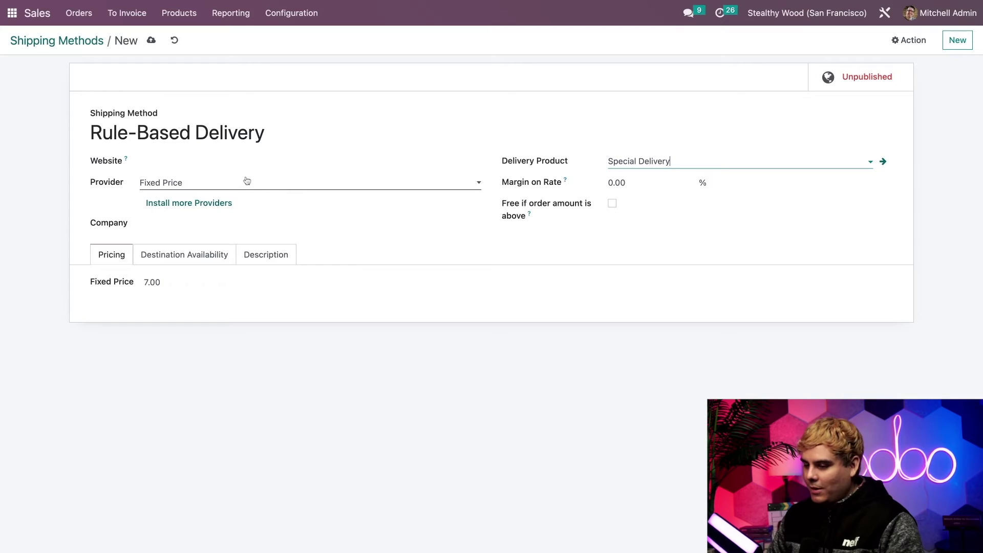
# Step: Switch the provider to Based on Rules and add a new pricing rule
pyautogui.click(227, 187)
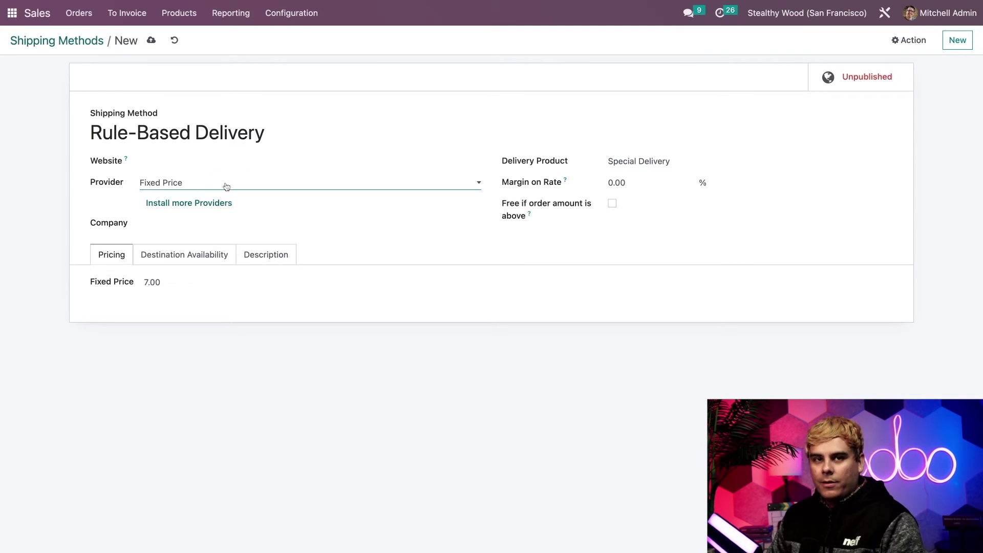
pyautogui.click(223, 204)
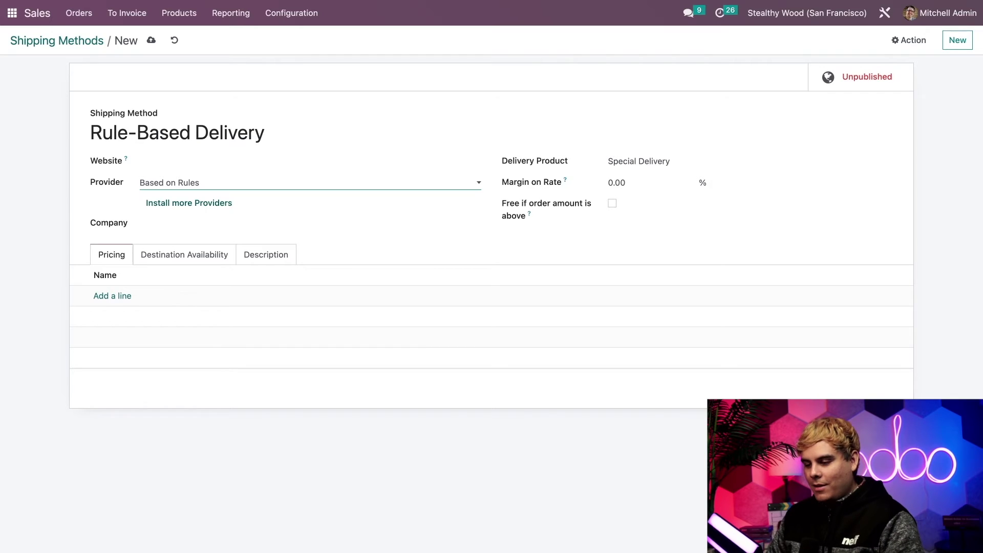
pyautogui.click(112, 297)
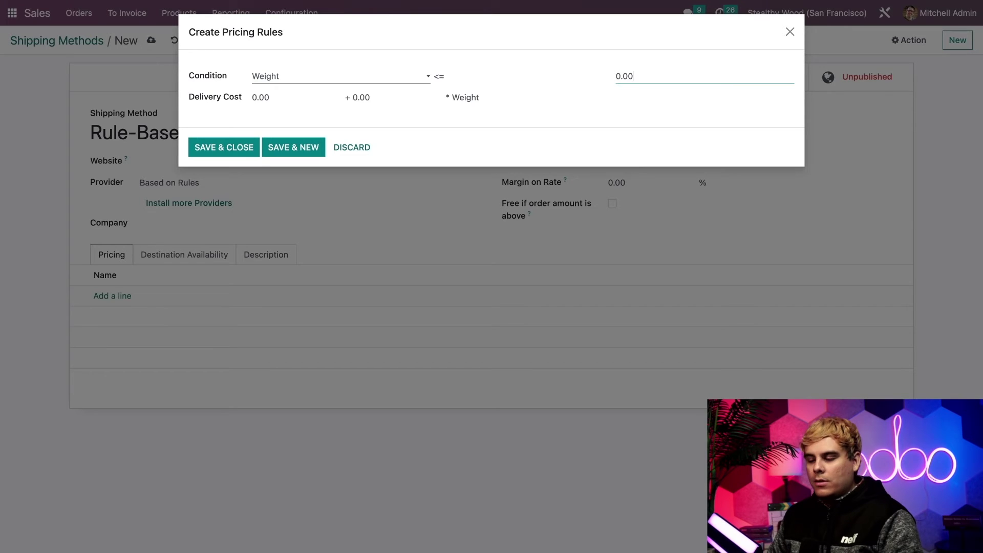
# Step: Set the rule to Weight >= 30.00 with a 20.00 delivery cost
pyautogui.click(443, 76)
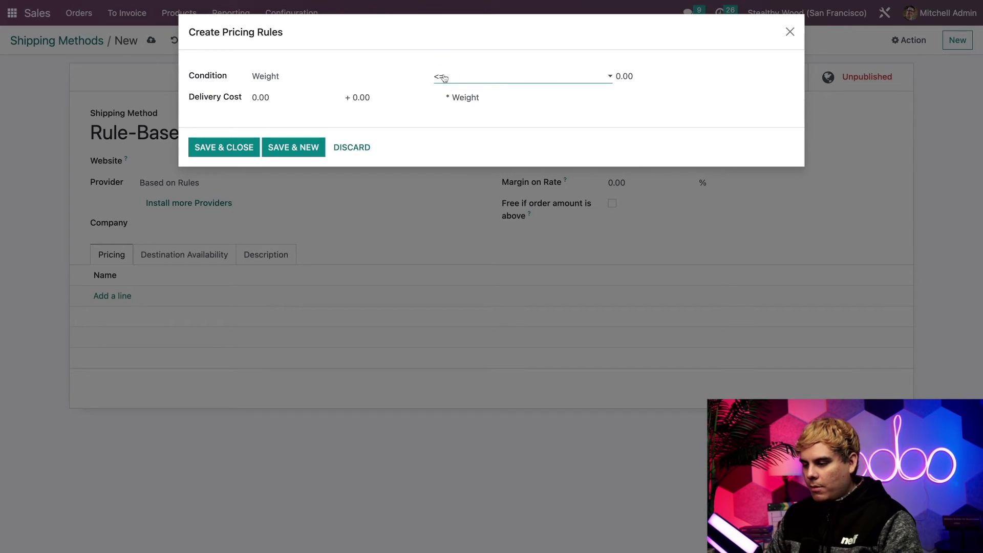
pyautogui.click(444, 97)
pyautogui.click(635, 75)
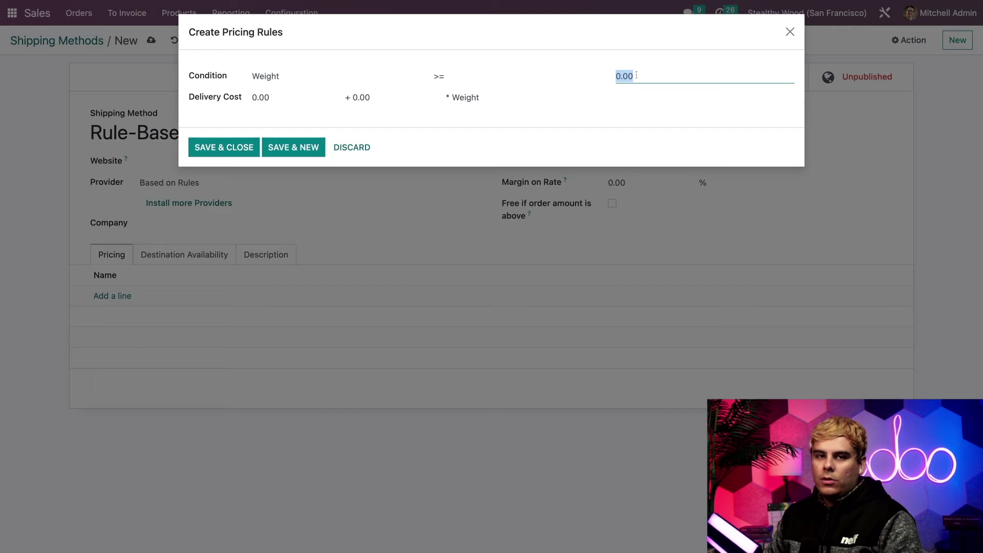
pyautogui.write('30')
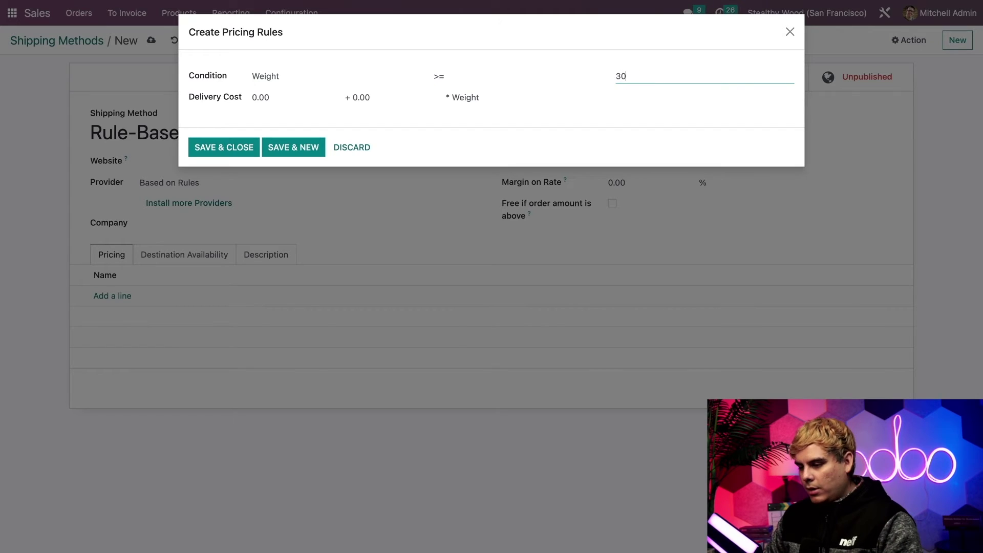
pyautogui.click(617, 104)
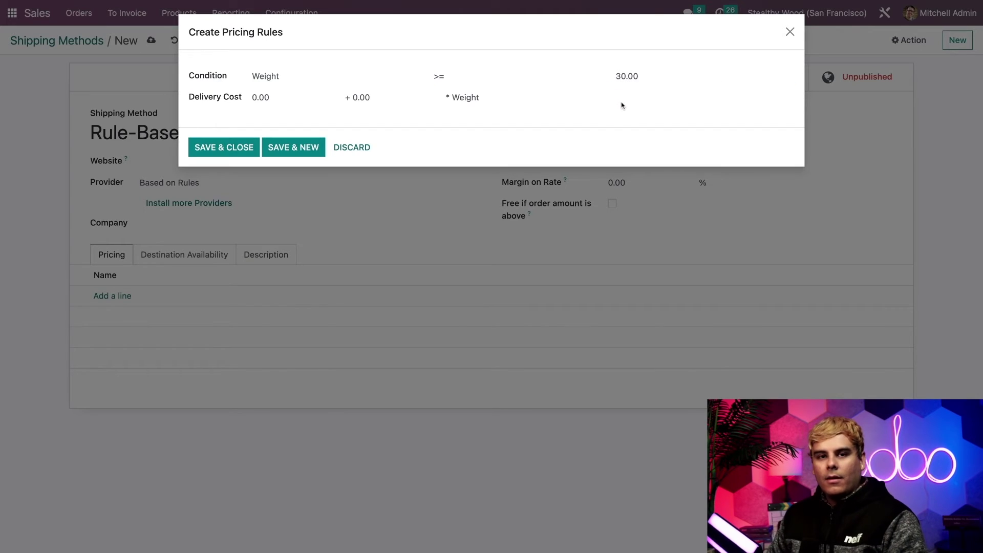
pyautogui.click(293, 100)
pyautogui.write('20')
pyautogui.click(397, 121)
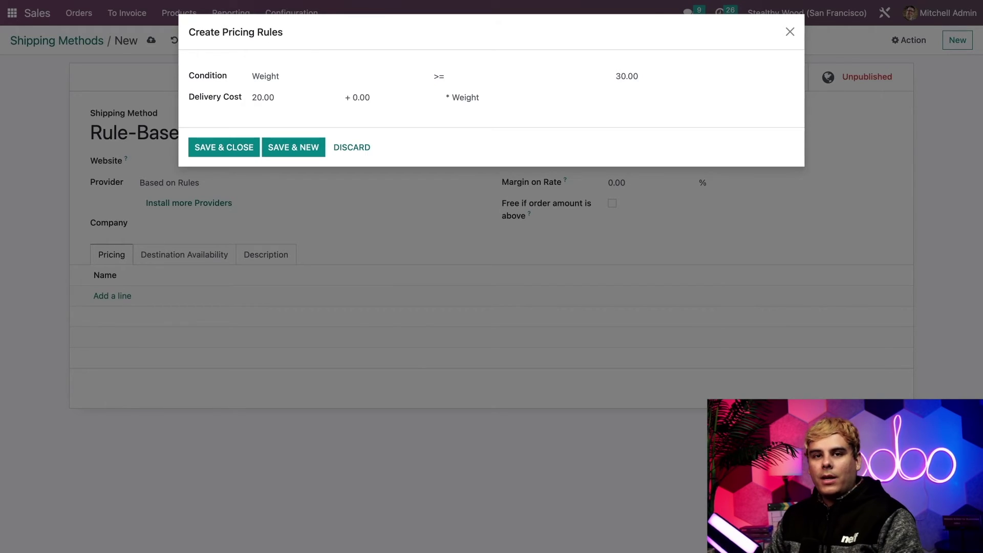
pyautogui.click(396, 99)
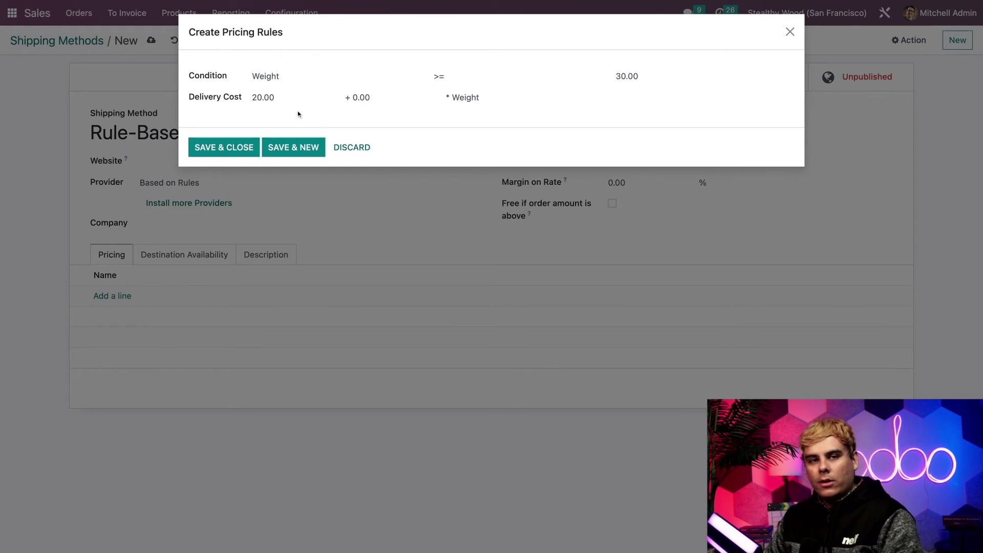
# Step: Save the first rule and add a second: Weight >= 100.00 costing 100.00
pyautogui.click(287, 145)
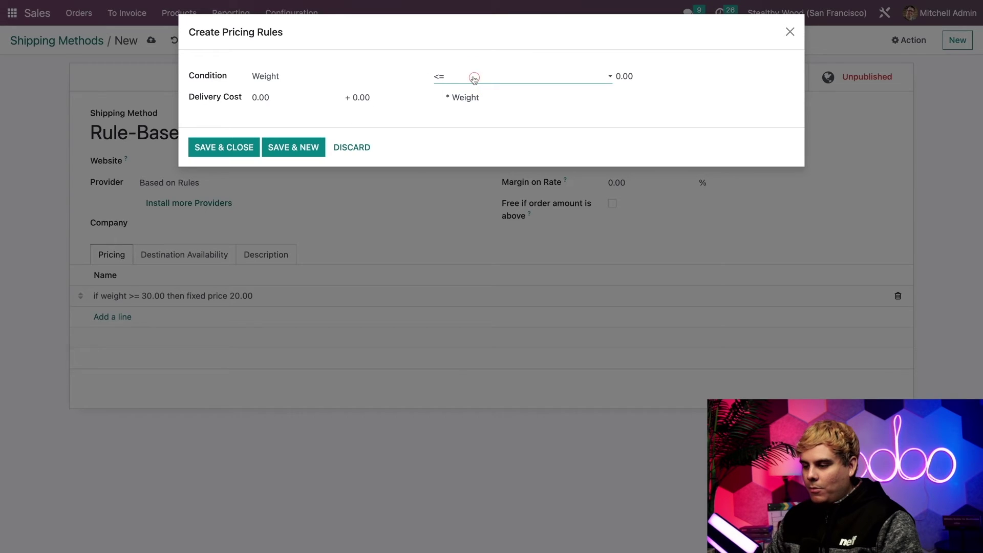
pyautogui.click(622, 76)
pyautogui.write('100')
pyautogui.click(598, 120)
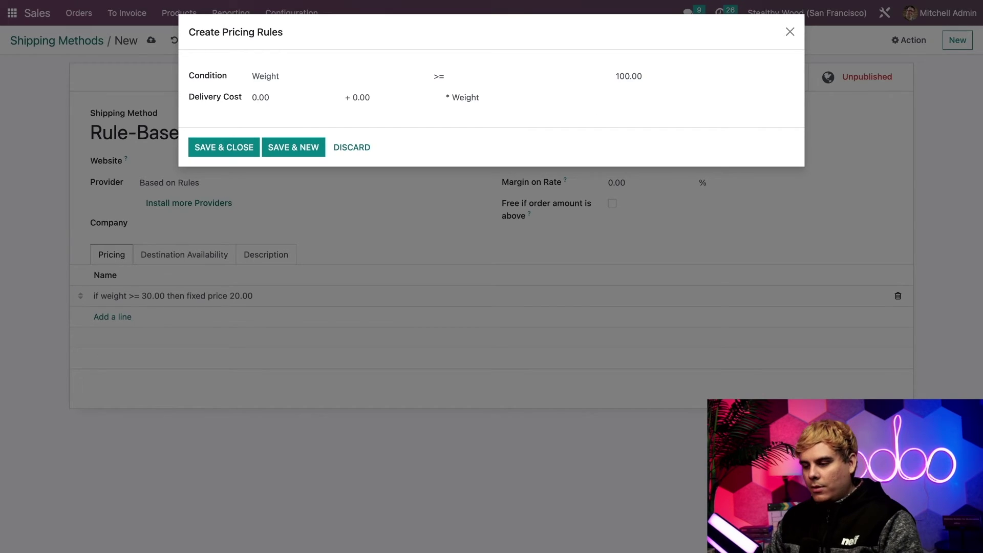
pyautogui.click(301, 97)
pyautogui.write('10')
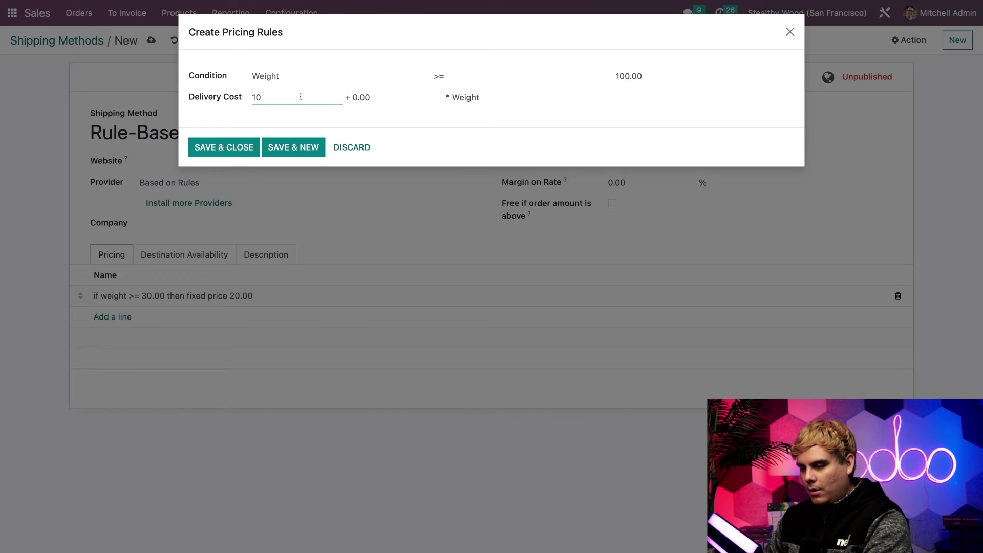
pyautogui.write('0')
pyautogui.click(331, 119)
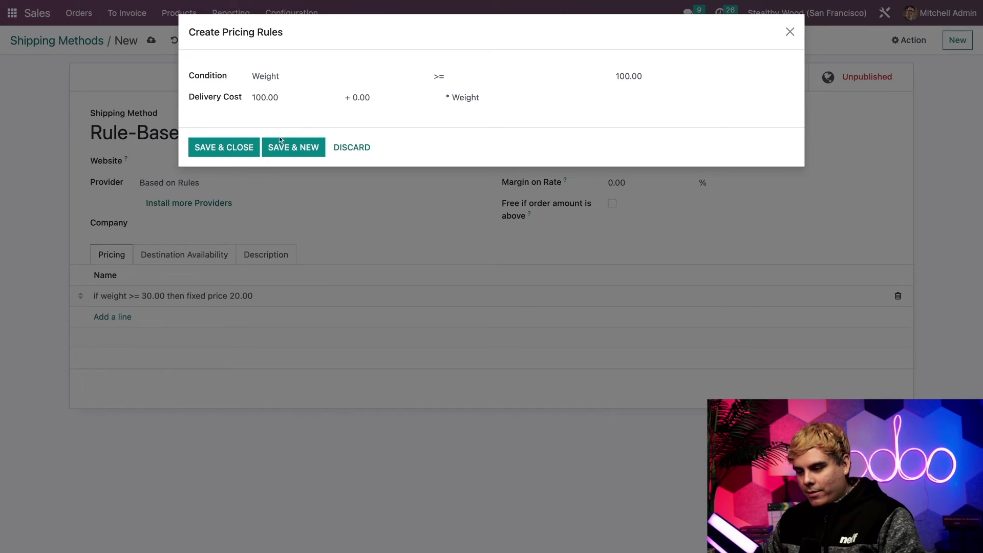
pyautogui.click(235, 149)
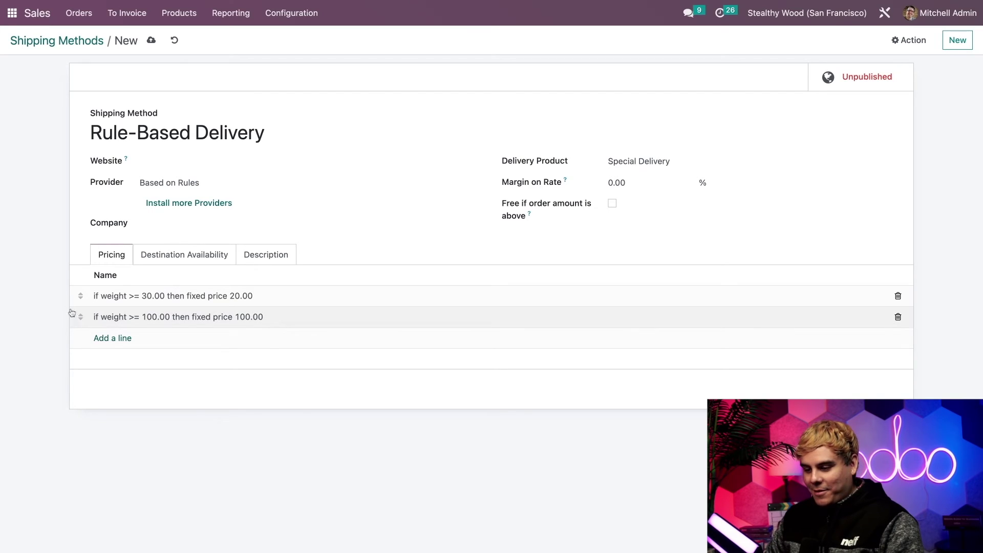
# Step: Move the Weight >= 100.00 rule above the 30.00 rule, then publish the method
pyautogui.moveTo(79, 316); pyautogui.dragTo(79, 297)
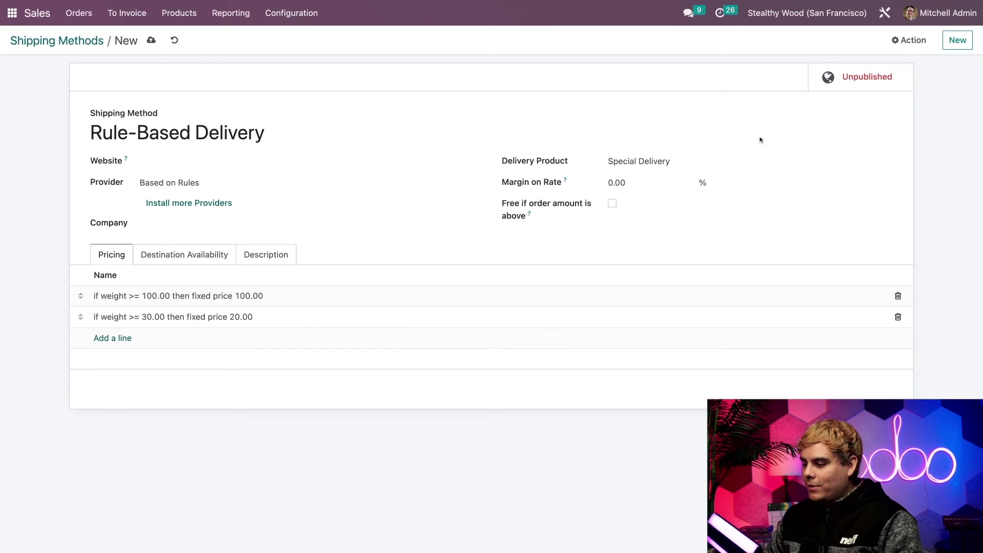
pyautogui.click(837, 87)
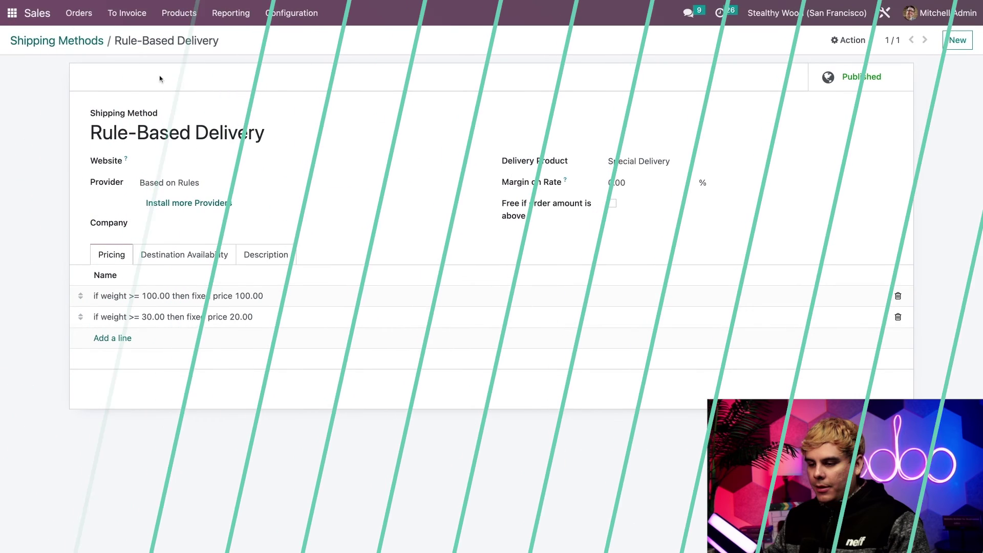
# Step: Create a quotation for Azure Interior with one Wood Glue at 5.00 and confirm it as S00140
pyautogui.click(37, 13)
pyautogui.click(27, 62)
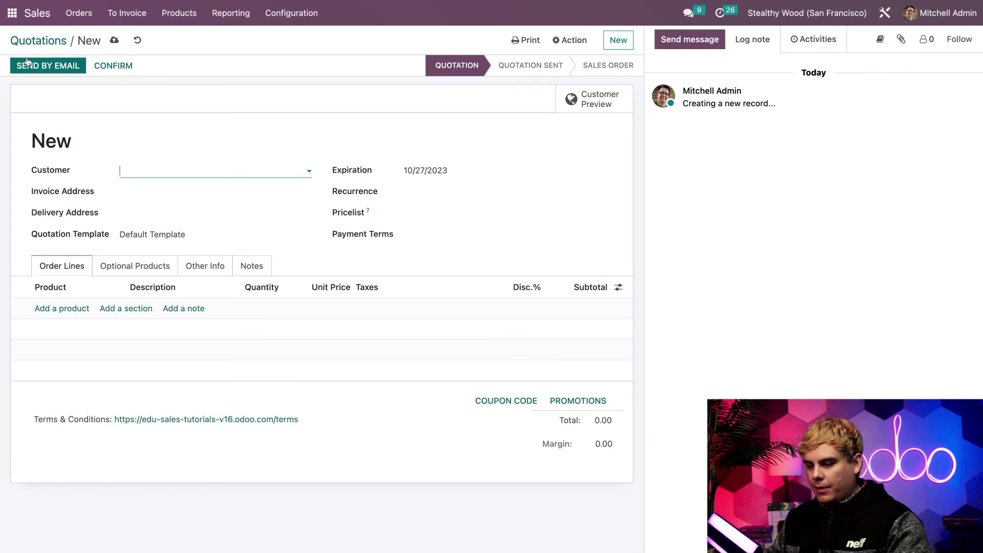
pyautogui.write('azure')
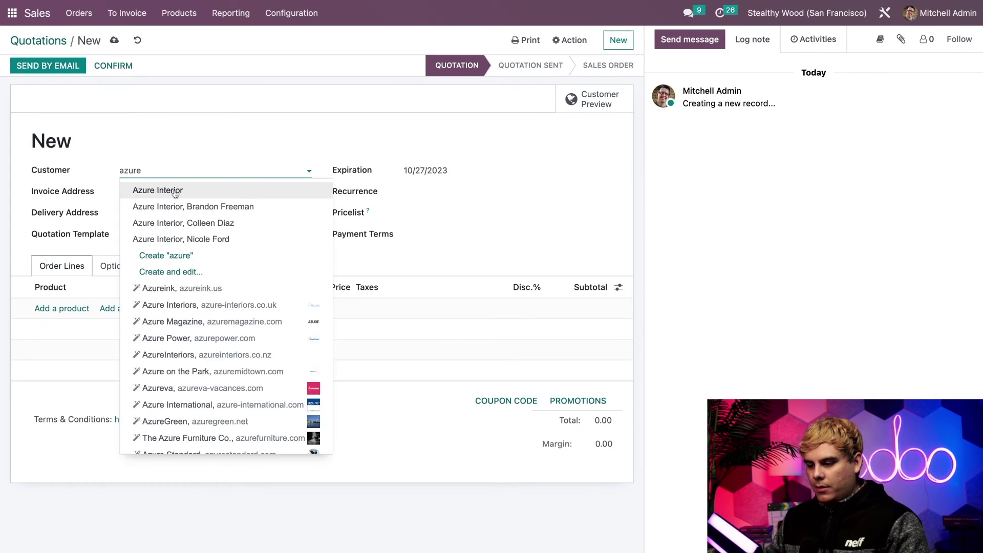
pyautogui.click(175, 193)
pyautogui.click(62, 346)
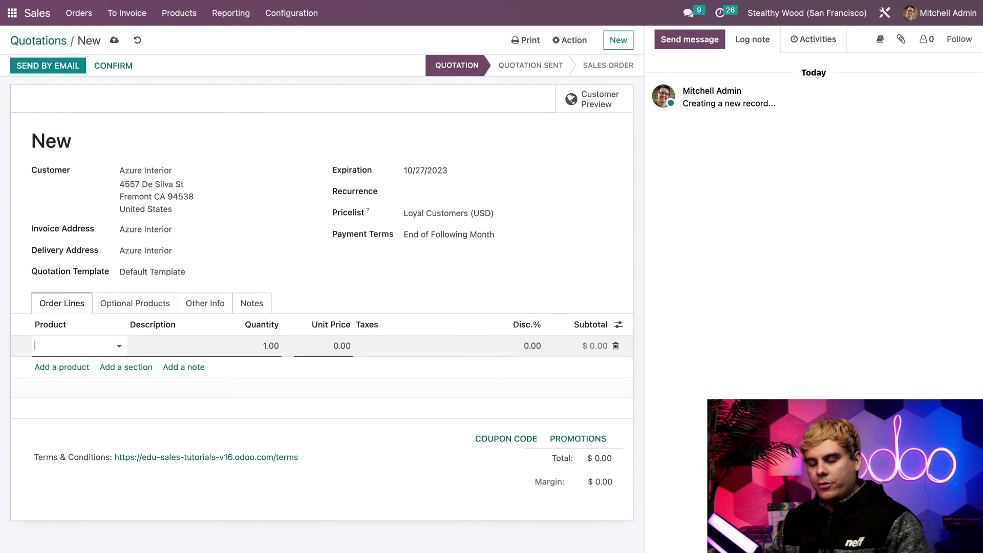
pyautogui.write('wood glue')
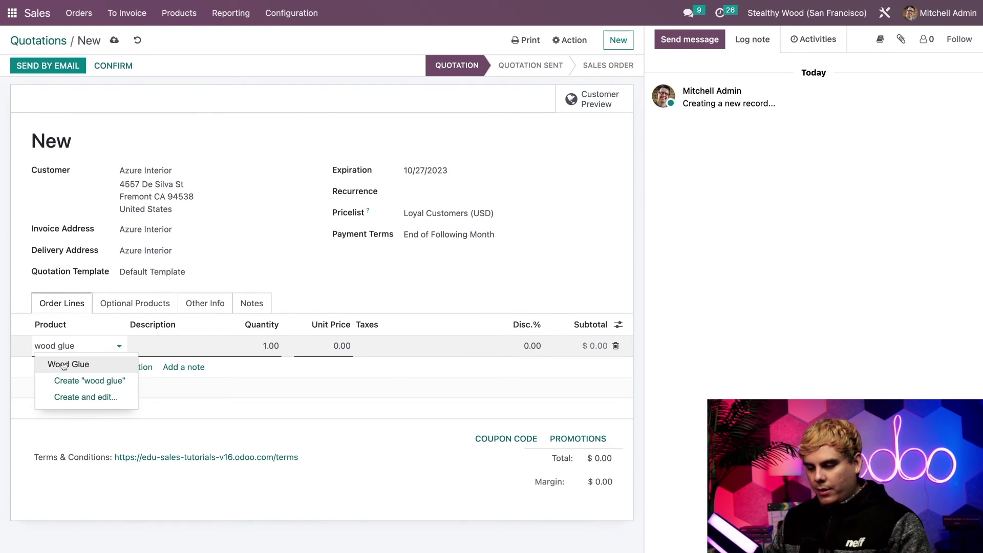
pyautogui.press('Return')
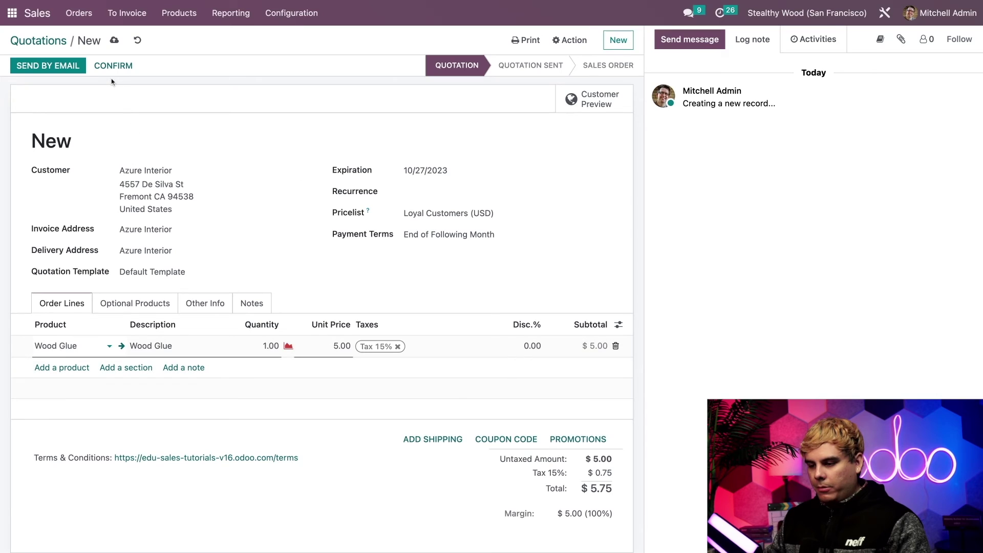
pyautogui.click(113, 66)
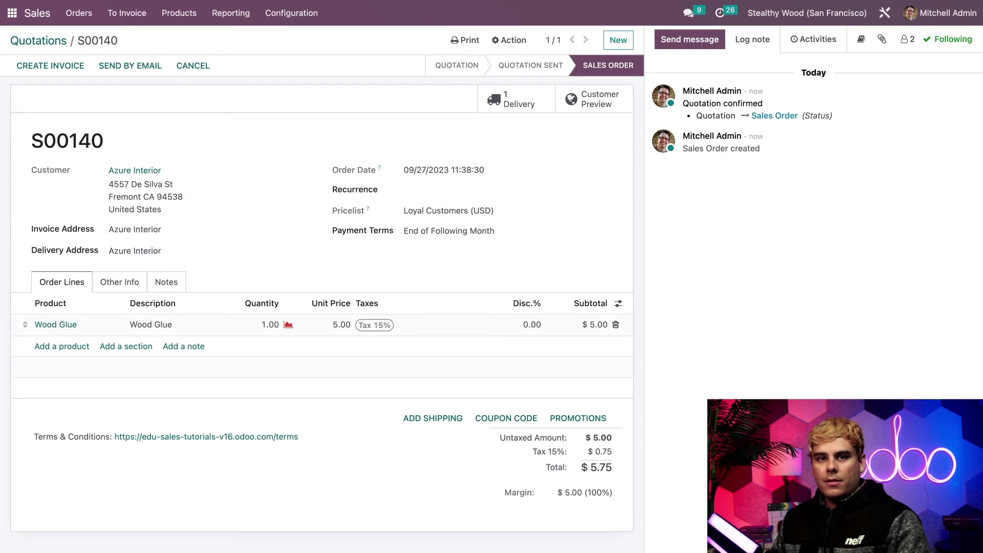
# Step: Add Fixed Price Delivery to S00140 as a 7.00 shipping line, bringing the total to $13.80
pyautogui.click(418, 415)
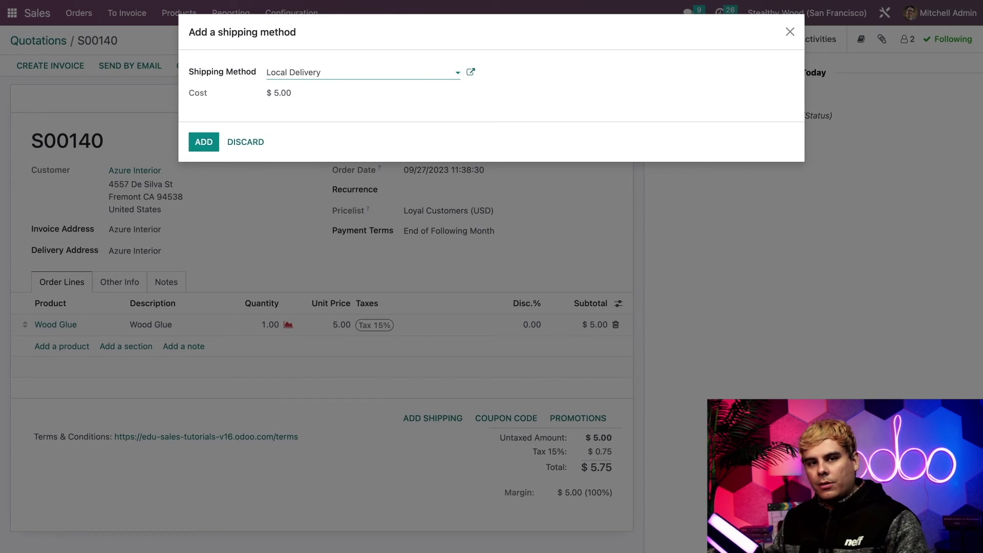
pyautogui.press('Down')
pyautogui.hotkey('ctrl', 'shift', 'Left')
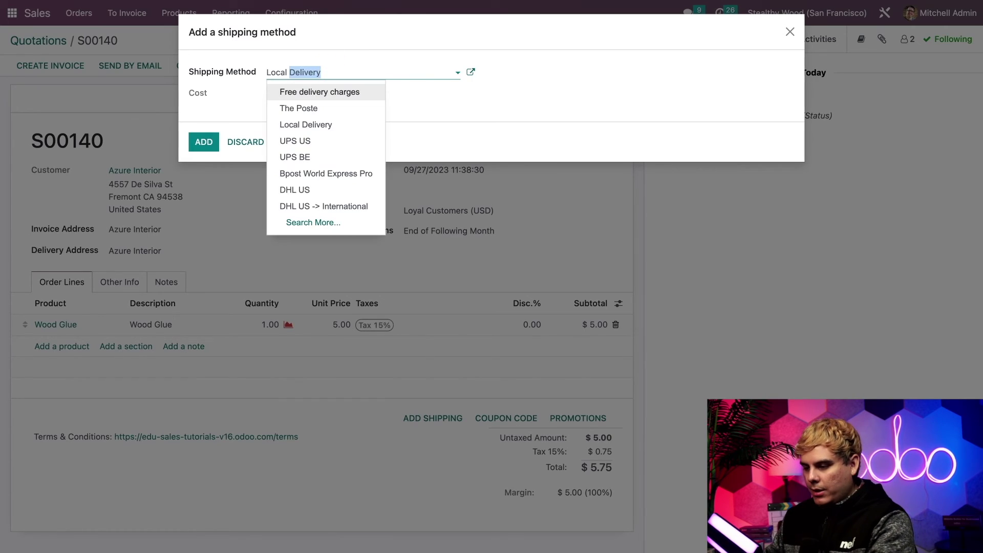
pyautogui.press('BackSpace')
pyautogui.press('BackSpace')
pyautogui.press('BackSpace')
pyautogui.press('BackSpace')
pyautogui.press('BackSpace')
pyautogui.press('BackSpace')
pyautogui.press('BackSpace')
pyautogui.write('fix')
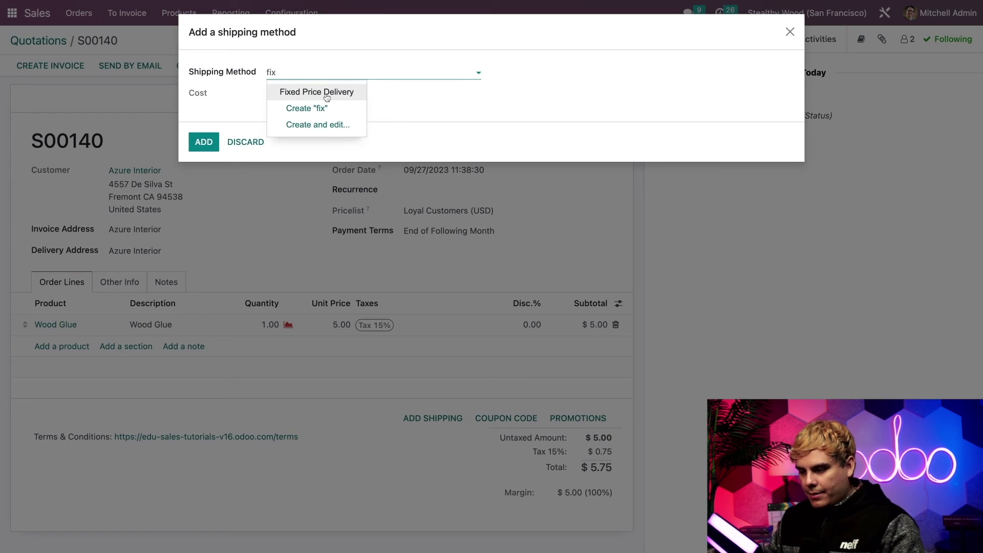
pyautogui.click(325, 93)
pyautogui.click(319, 125)
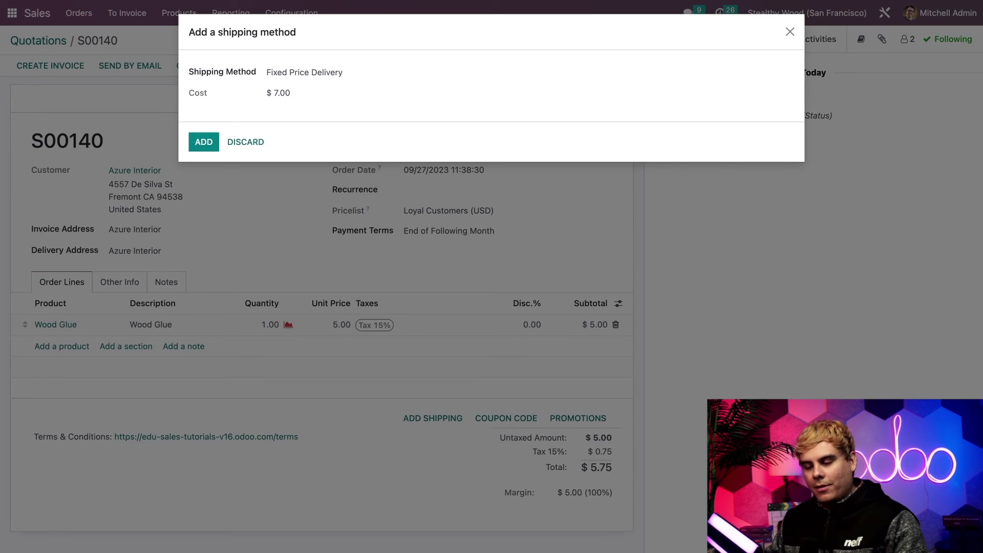
pyautogui.click(204, 141)
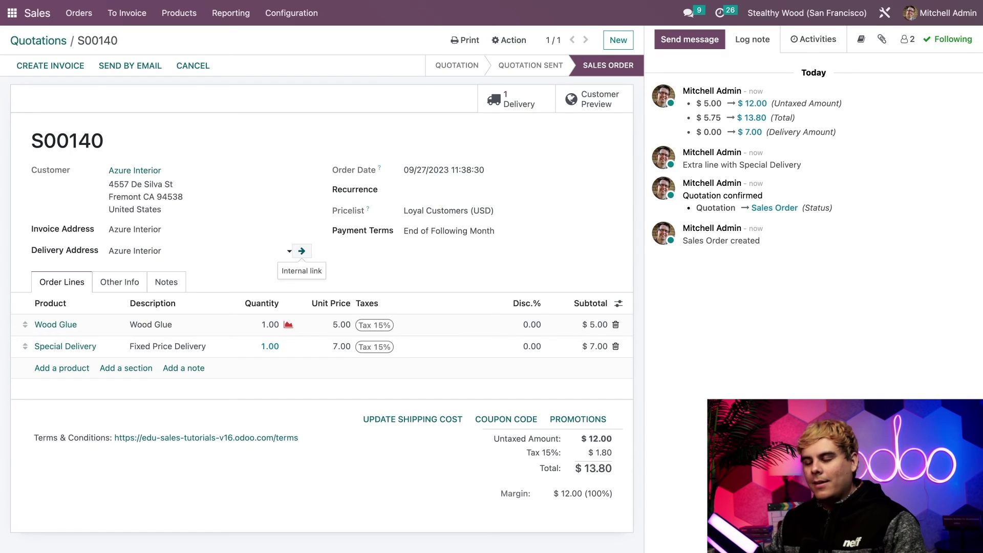
# Step: Change Wood Glue quantity to 100 and update shipping to Free Shipping at 0.00
pyautogui.click(259, 326)
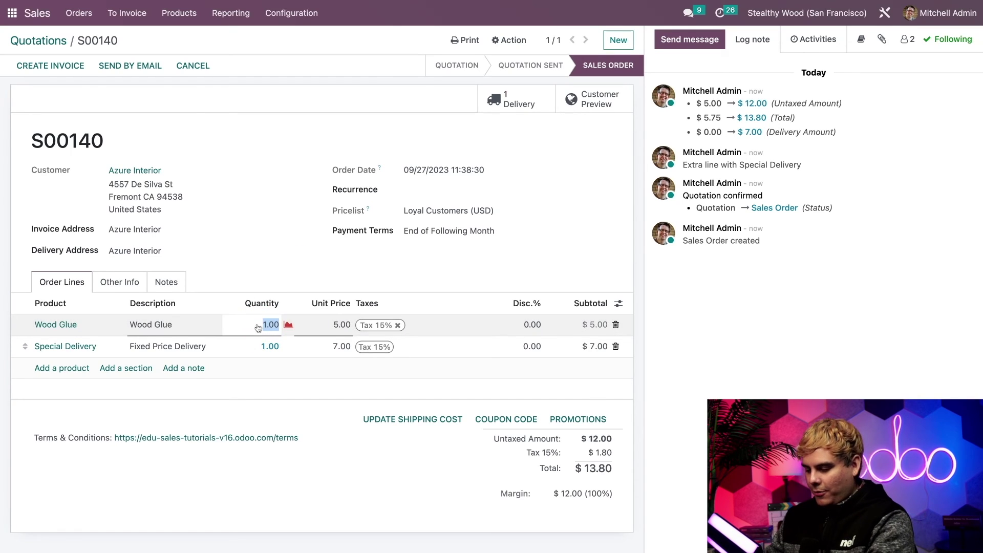
pyautogui.write('100')
pyautogui.click(263, 288)
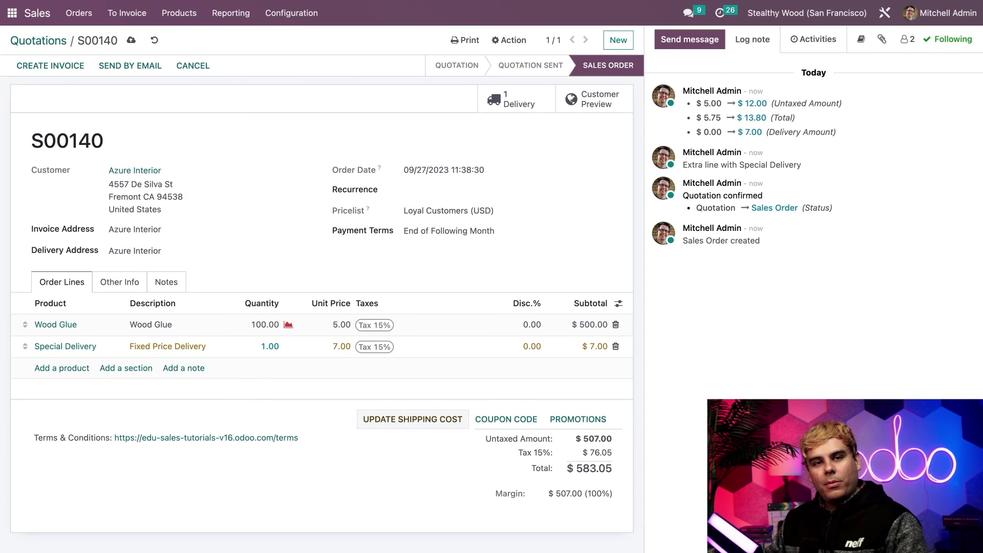
pyautogui.click(413, 419)
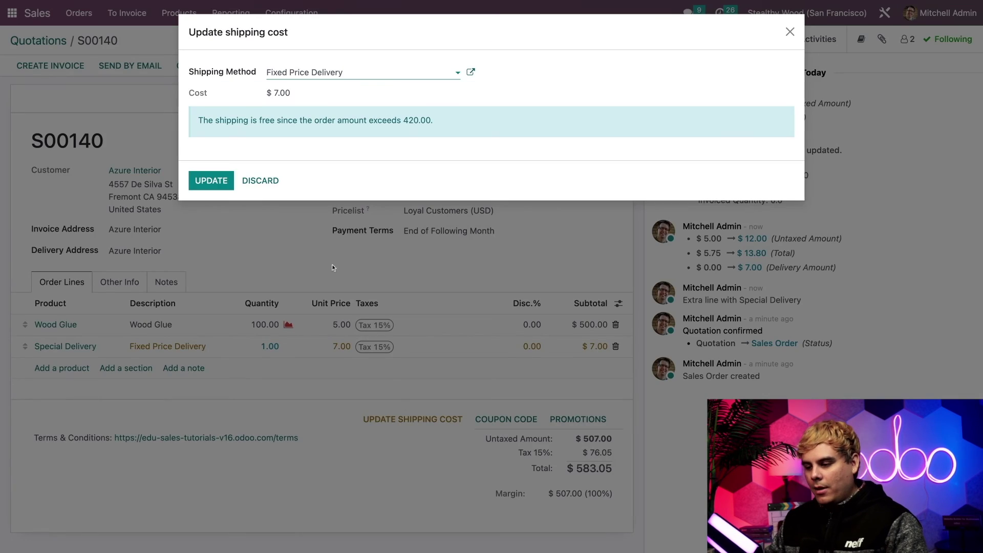
pyautogui.click(211, 181)
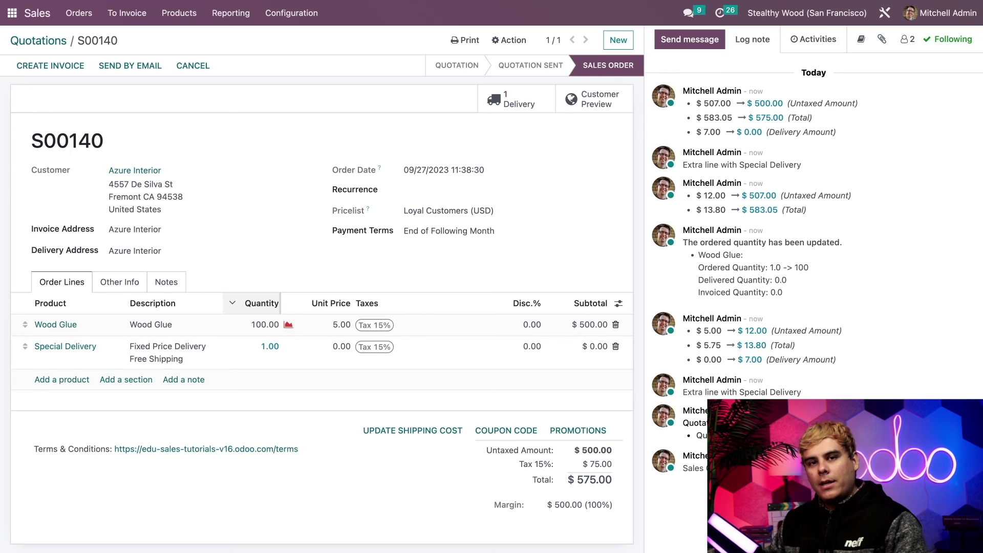
# Step: Create a new Azure Interior quotation with one Four Person Desk line at 2,350.00
pyautogui.click(41, 41)
pyautogui.click(26, 60)
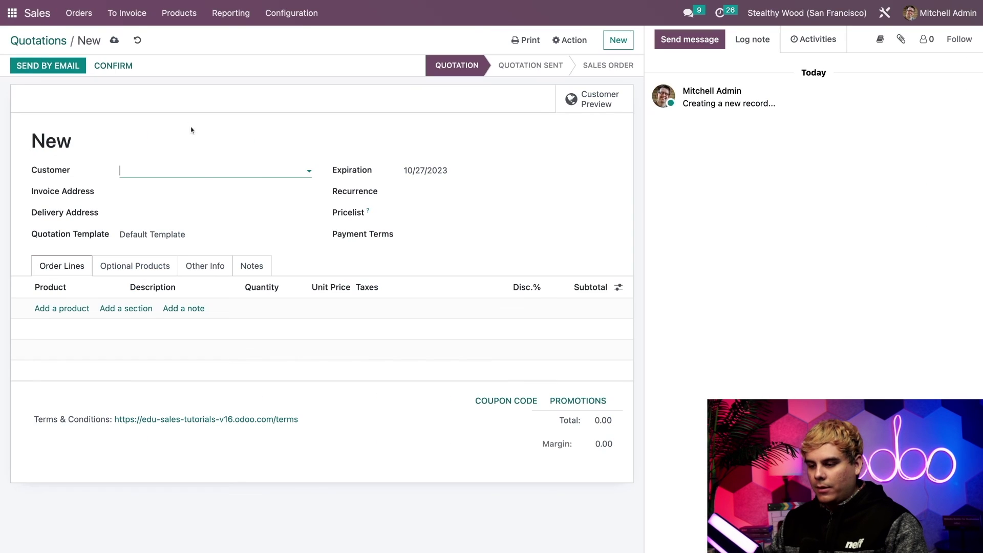
pyautogui.write('azure')
pyautogui.click(210, 191)
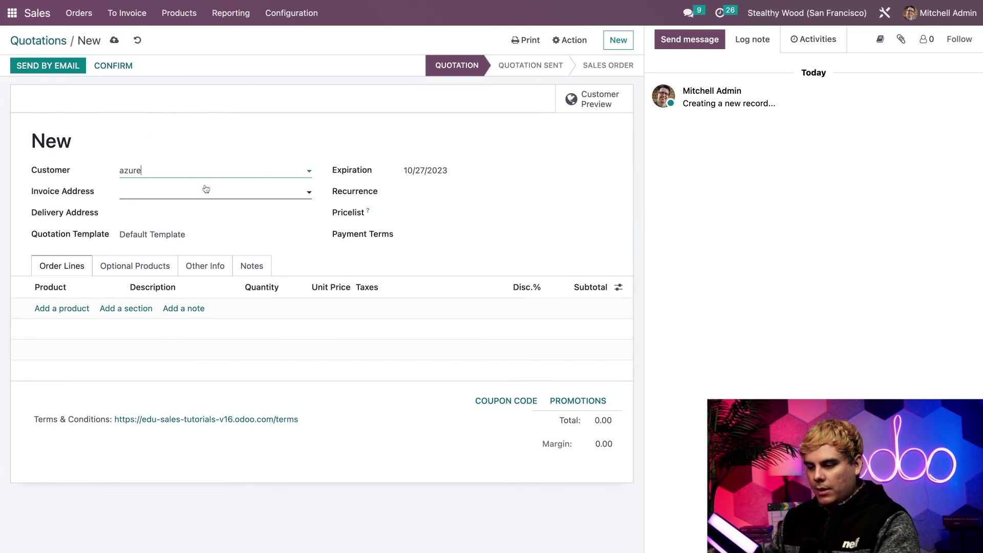
pyautogui.click(70, 347)
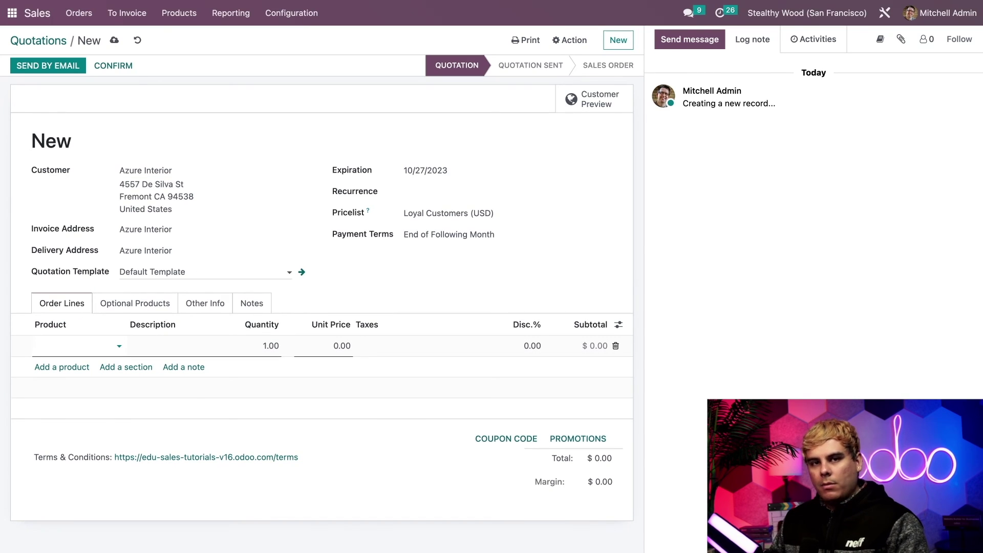
pyautogui.write('four')
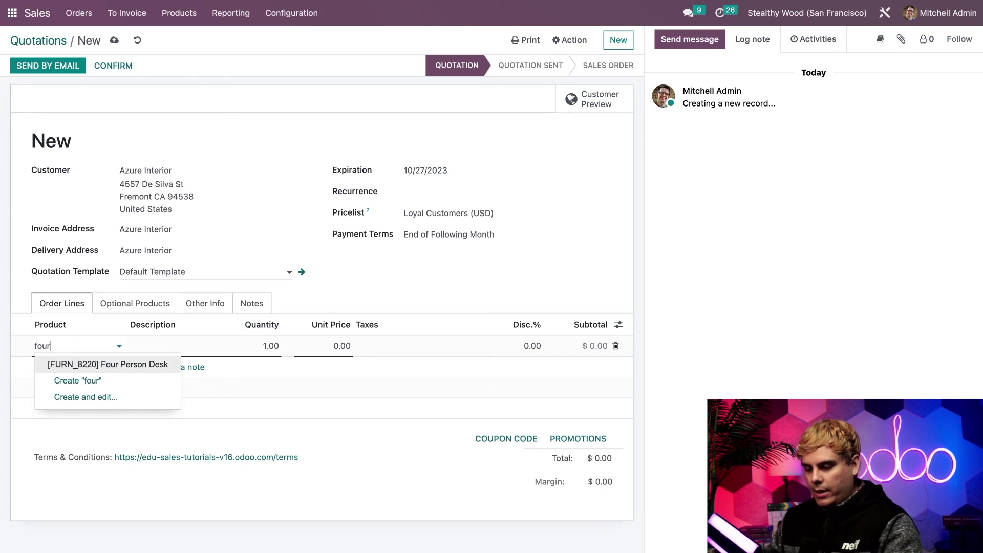
pyautogui.click(138, 368)
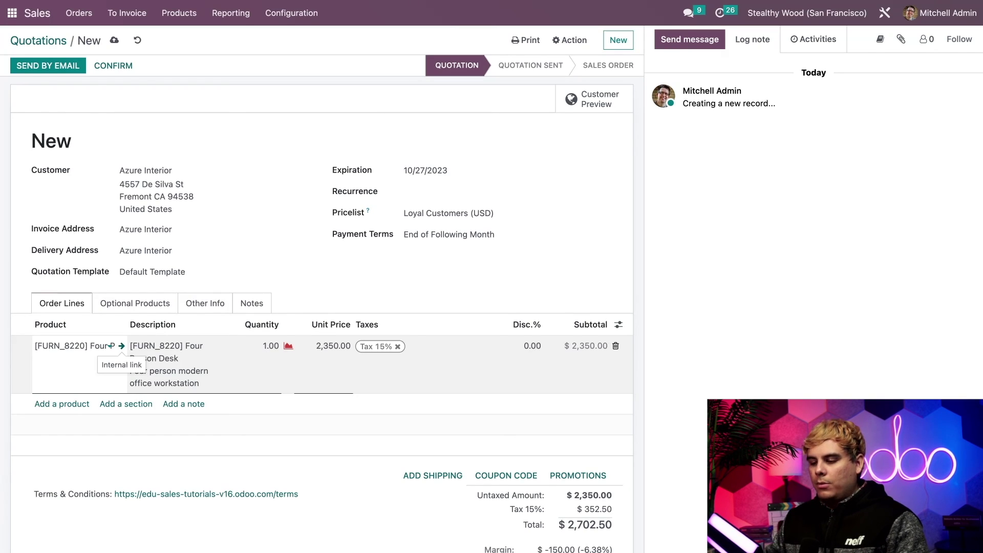
# Step: Set the Four Person Desk product's weight to 110 kg in its Inventory tab and save
pyautogui.click(119, 347)
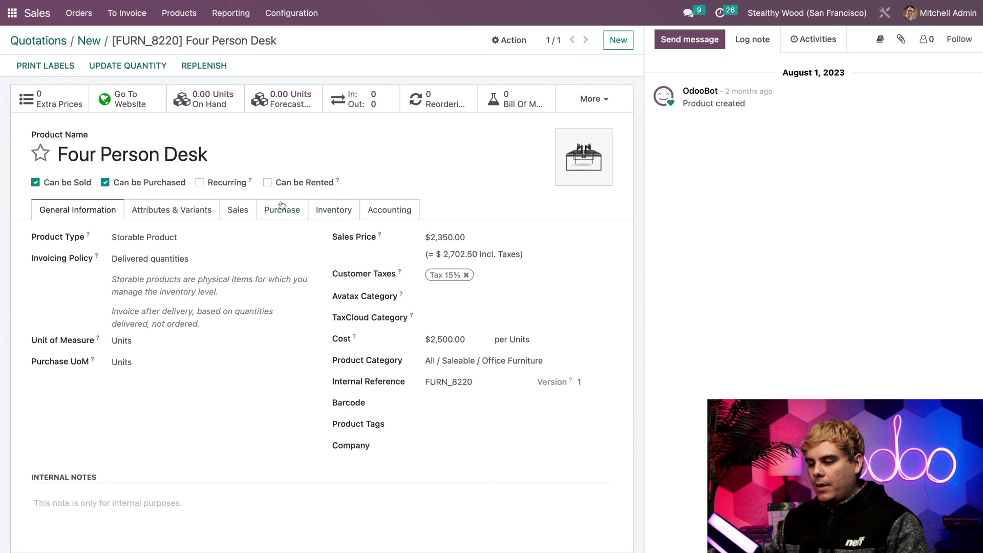
pyautogui.click(327, 215)
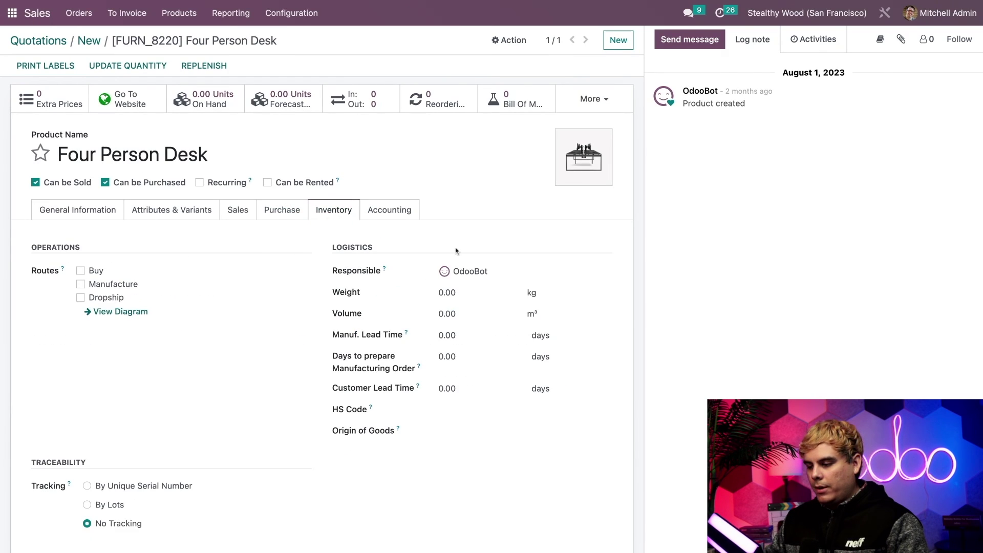
pyautogui.click(478, 295)
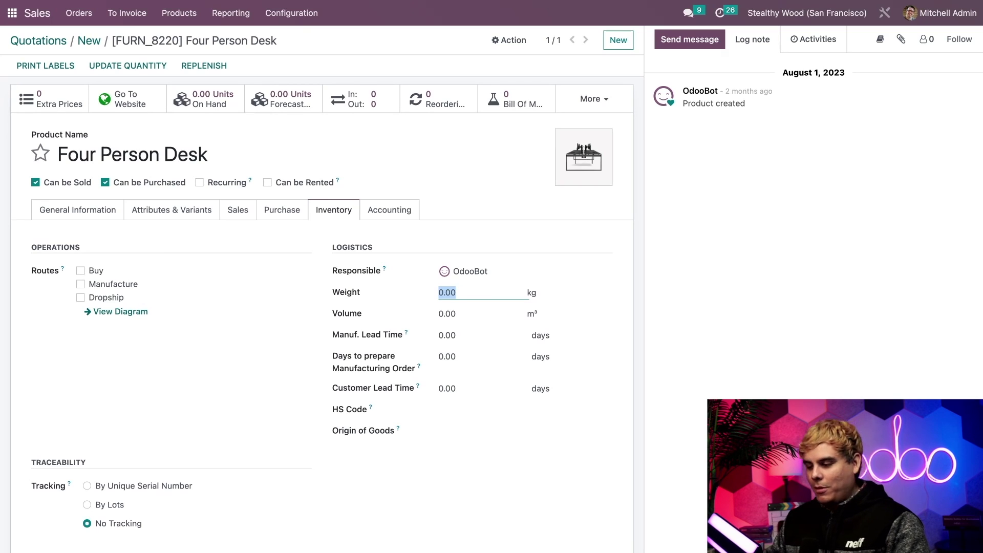
pyautogui.write('110')
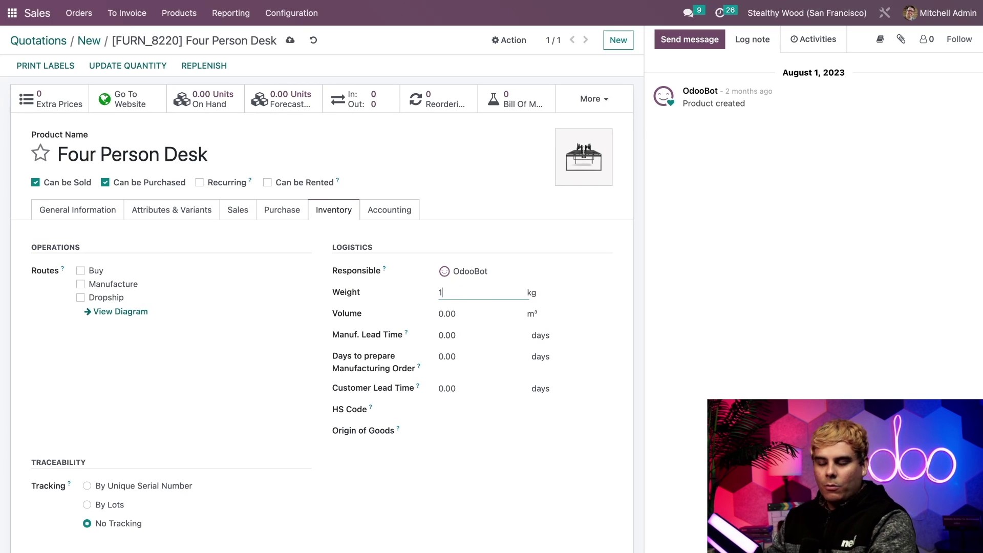
pyautogui.click(321, 351)
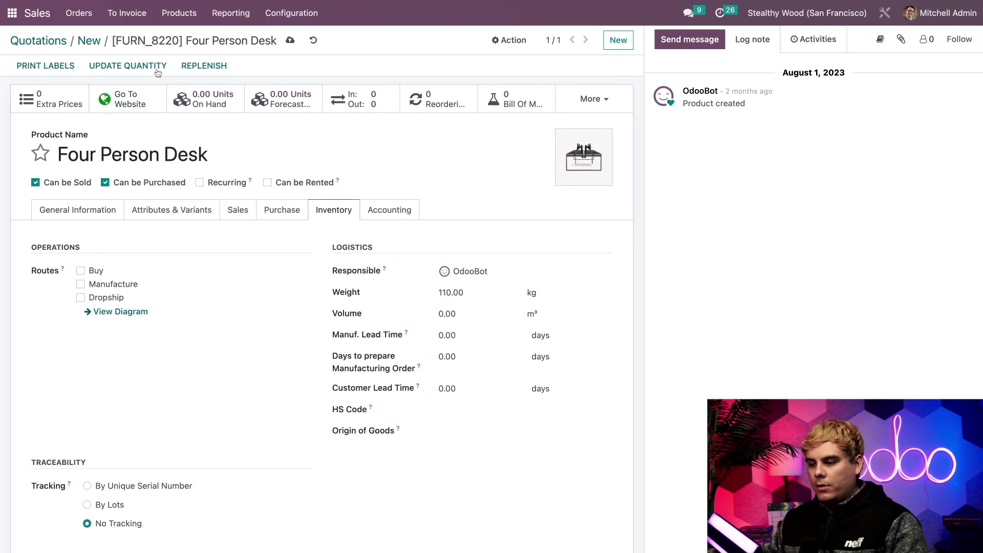
pyautogui.click(291, 43)
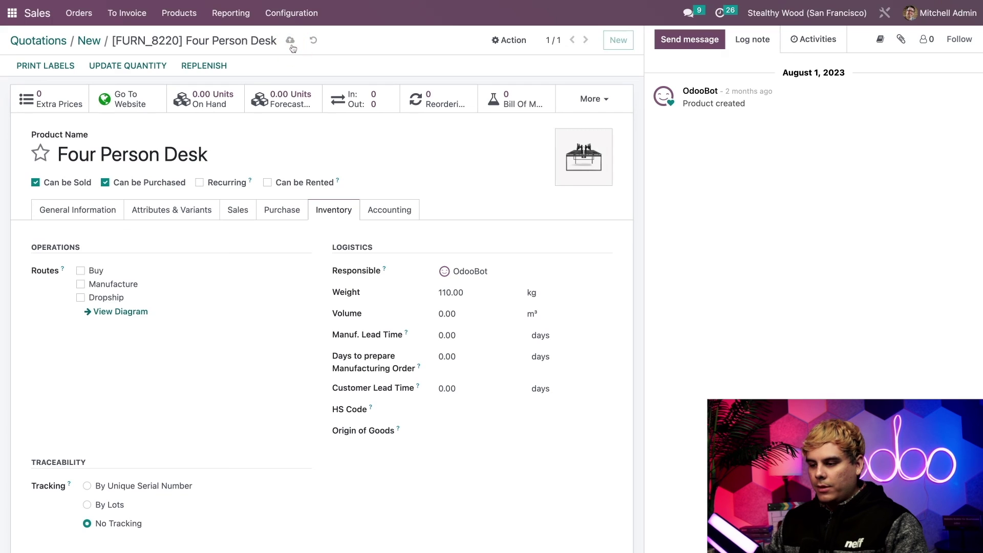
# Step: Add Rule-Based Delivery to quotation S00141, computing a $100.00 shipping cost
pyautogui.click(89, 41)
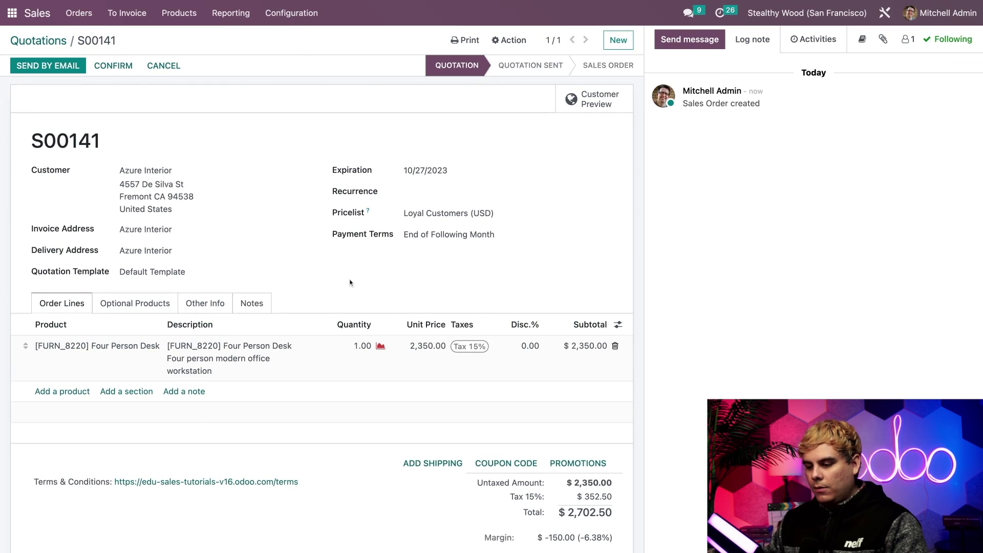
pyautogui.click(433, 463)
pyautogui.click(326, 72)
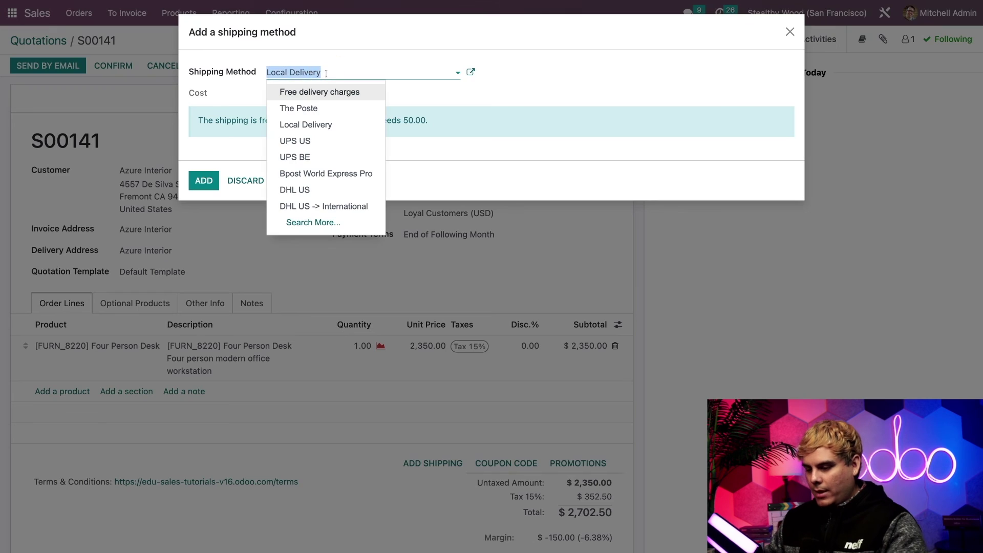
pyautogui.write('rule')
pyautogui.click(329, 91)
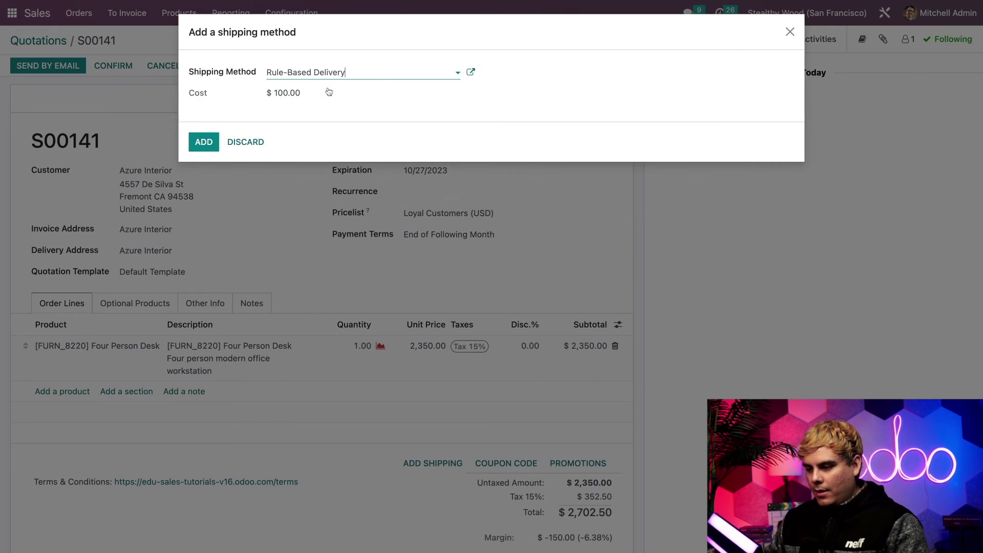
pyautogui.click(200, 143)
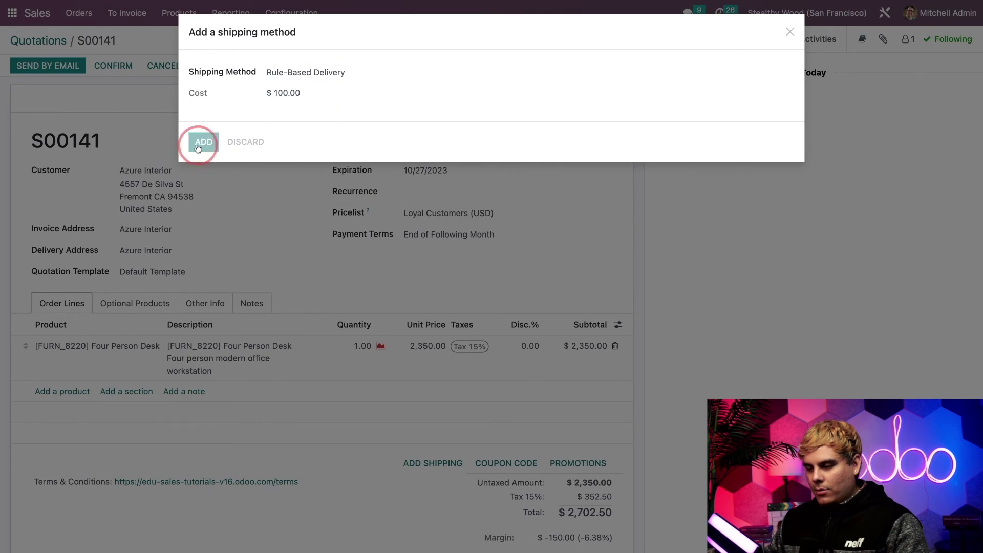